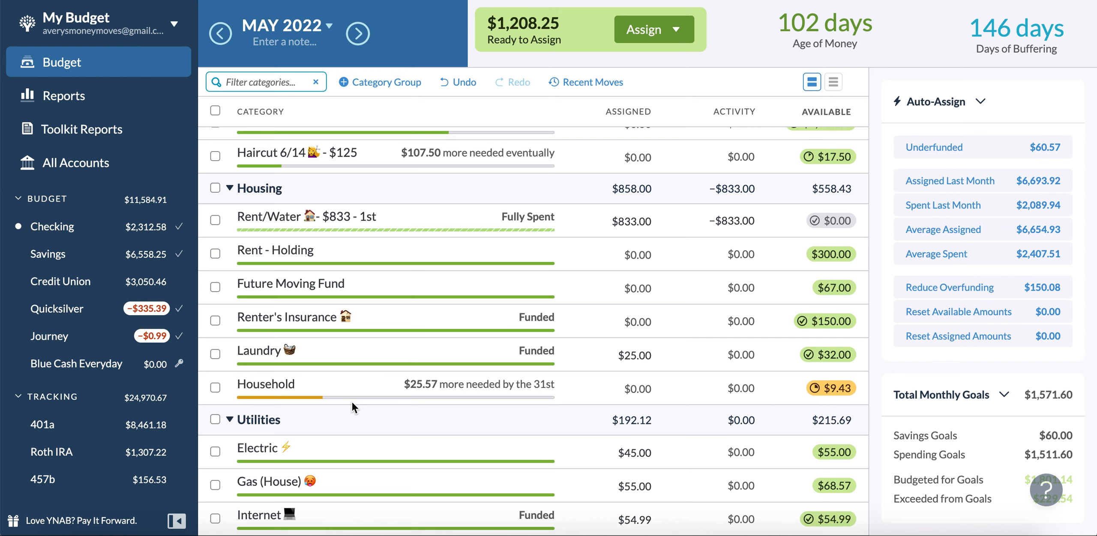
Step: Check the June and July 2022 budgets, and return to the May 2022 budget
{"action": "scroll", "coordinate": [352, 407], "scroll_direction": "up", "scroll_amount": 3}
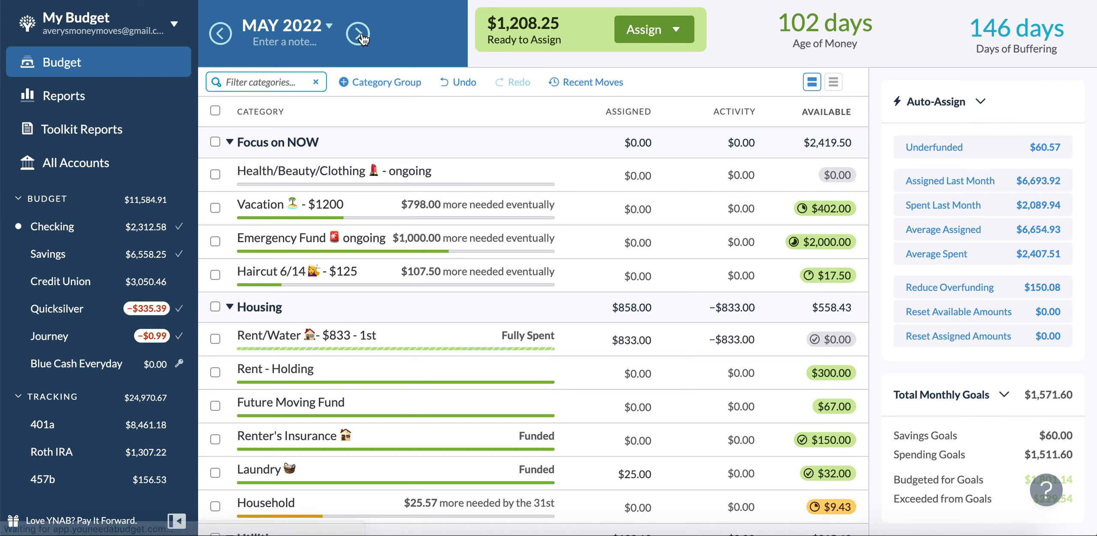
{"action": "left_click", "coordinate": [358, 34]}
{"action": "left_click", "coordinate": [358, 35]}
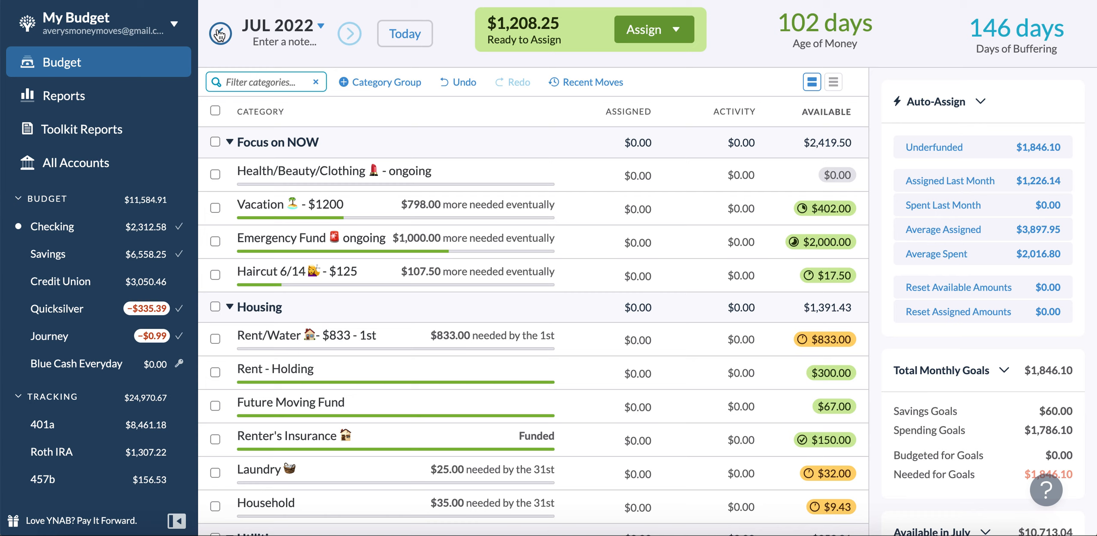
{"action": "left_click", "coordinate": [220, 34]}
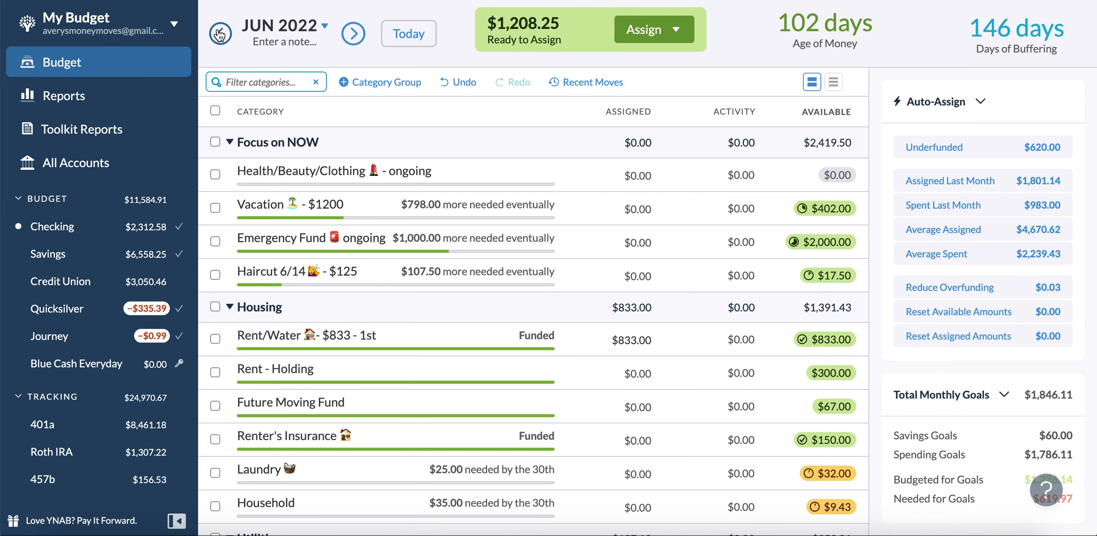
{"action": "left_click", "coordinate": [220, 34]}
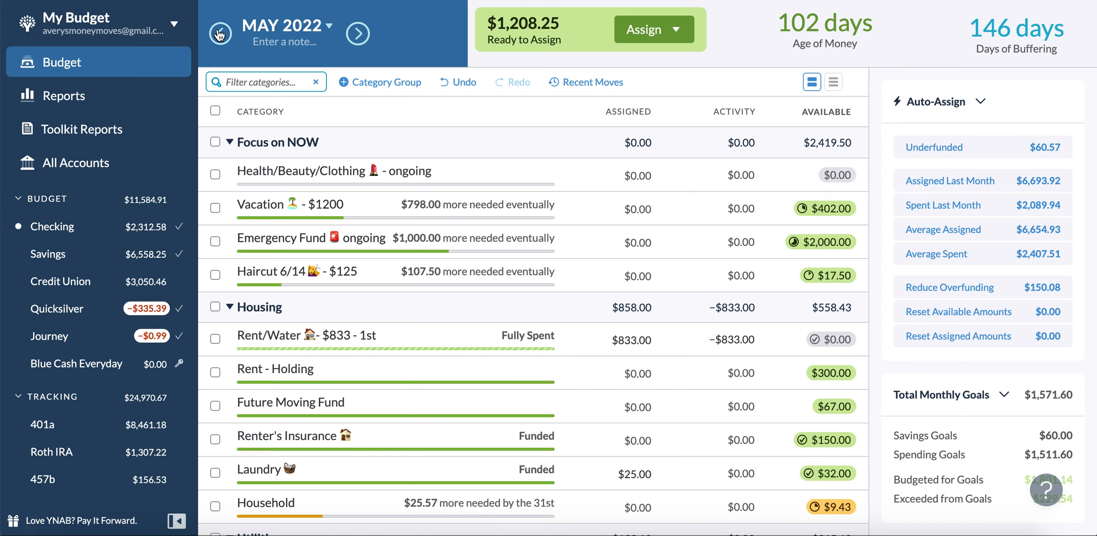
Step: Assign $300 to the Health/Beauty/Clothing category in the May 2022 budget
{"action": "left_click", "coordinate": [639, 173]}
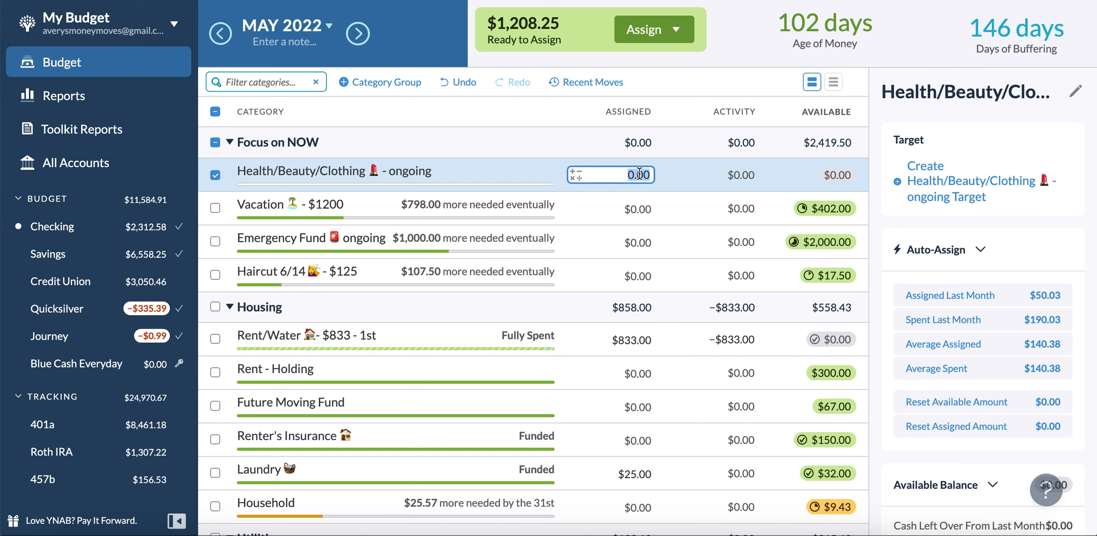
{"action": "type", "text": "300"}
{"action": "key", "text": "Return"}
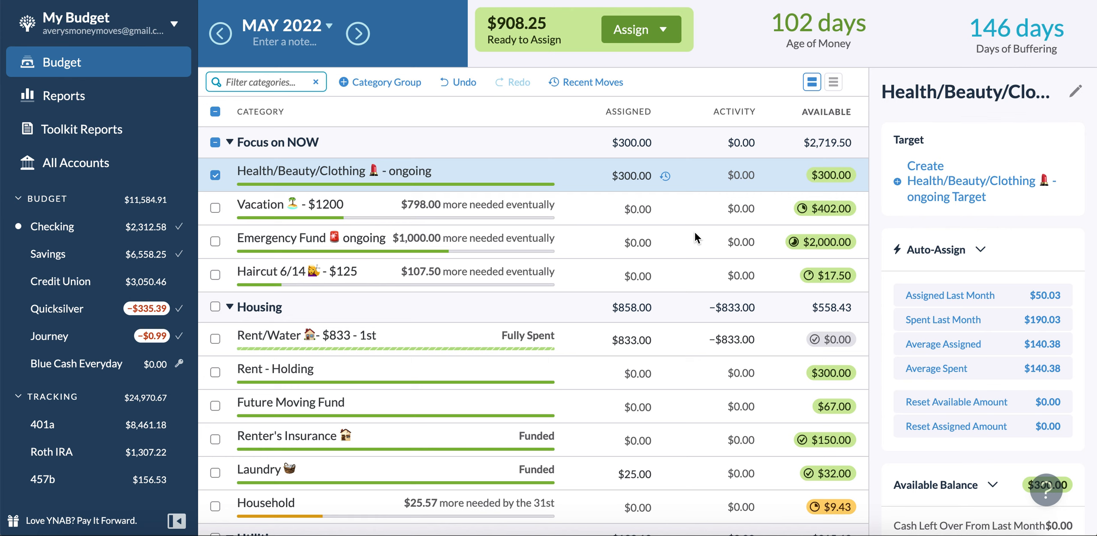
Step: Assign $107.50 to the Haircut category in the Focus on NOW group
{"action": "scroll", "coordinate": [695, 233], "scroll_direction": "down", "scroll_amount": 1}
{"action": "scroll", "coordinate": [695, 233], "scroll_direction": "up", "scroll_amount": 1}
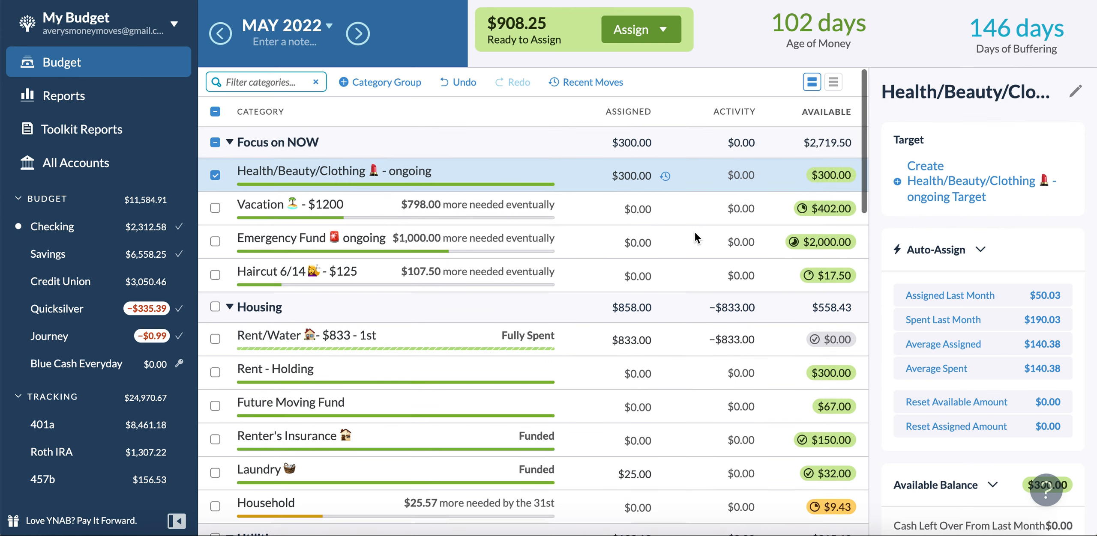
{"action": "left_click", "coordinate": [609, 188]}
{"action": "key", "text": "Down"}
{"action": "key", "text": "Down"}
{"action": "key", "text": "Down"}
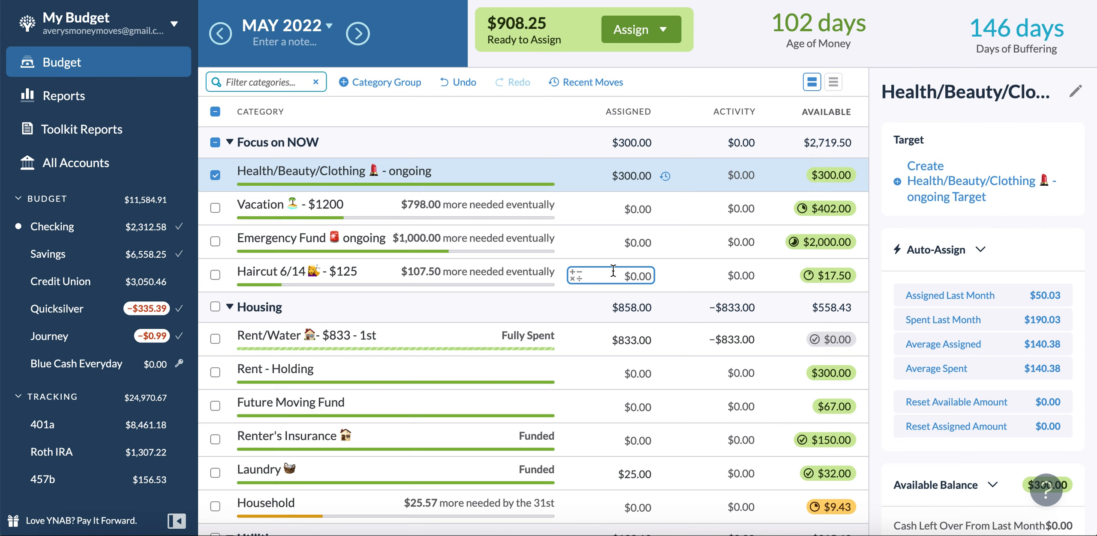
{"action": "left_click", "coordinate": [613, 271]}
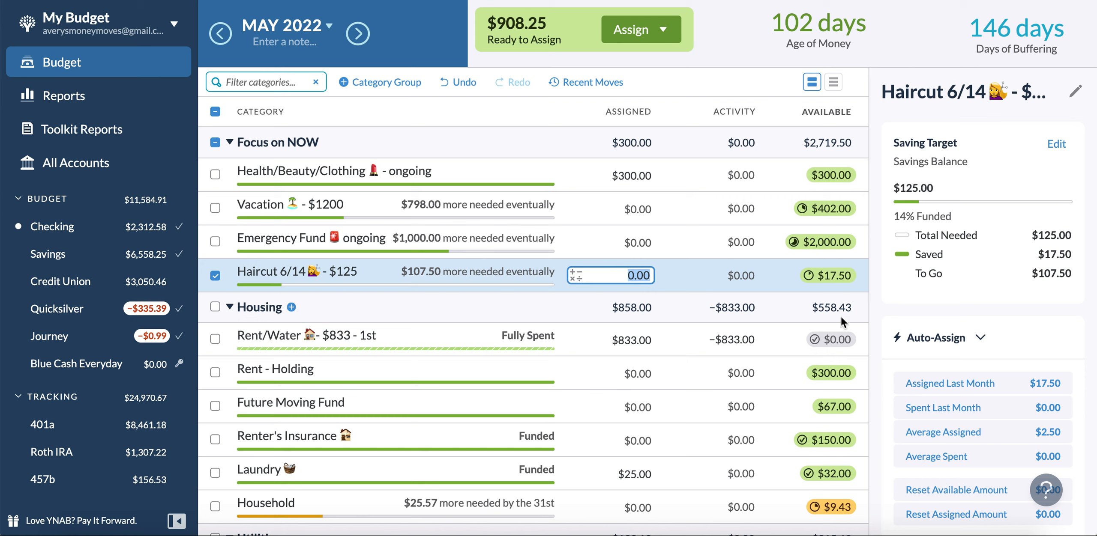
{"action": "type", "text": "107.50"}
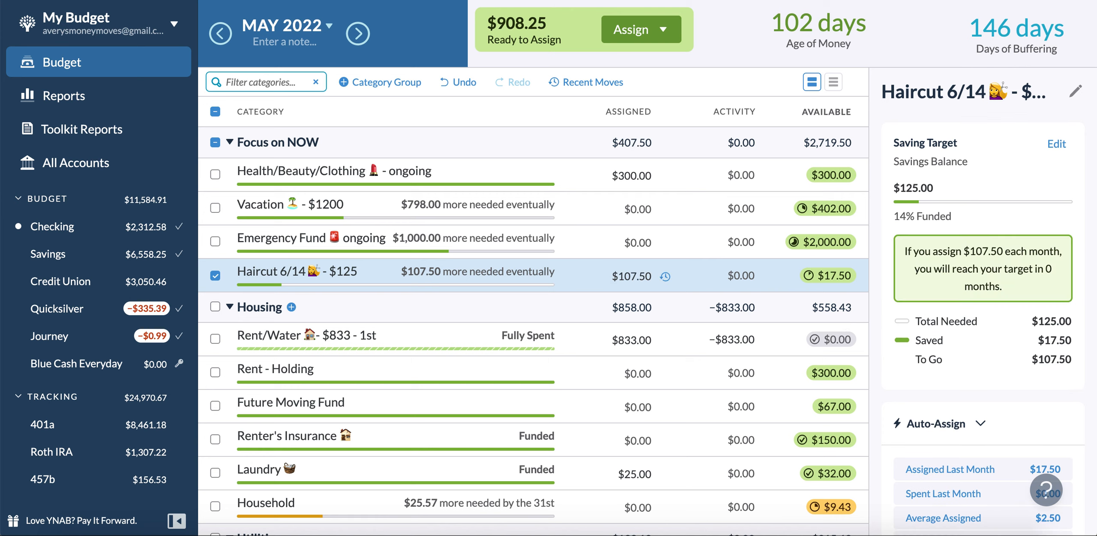
{"action": "key", "text": "Return"}
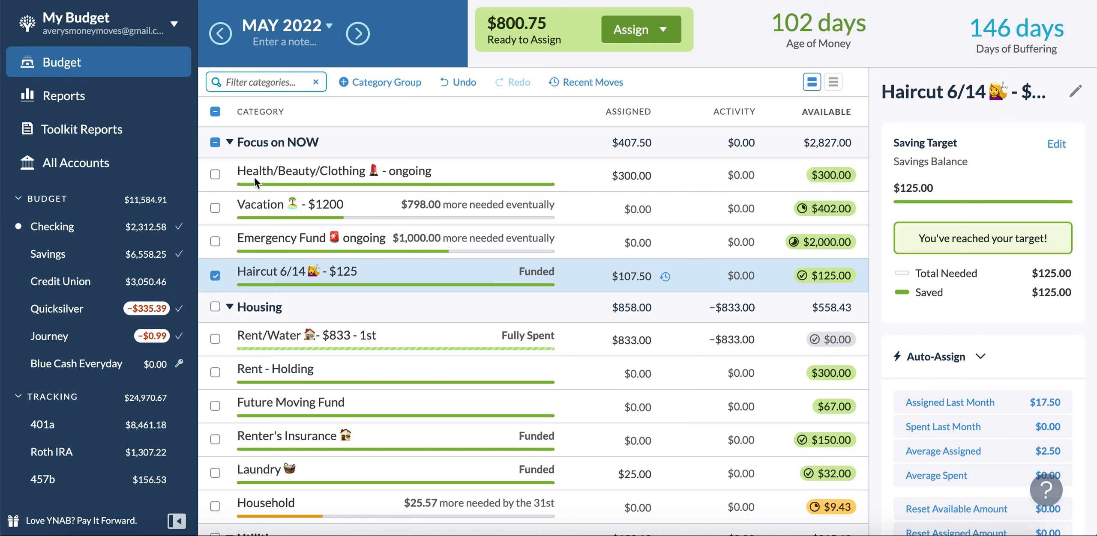
Step: Collapse the Focus on NOW group and review the categories inside the Focus on LATER group
{"action": "left_click", "coordinate": [231, 144]}
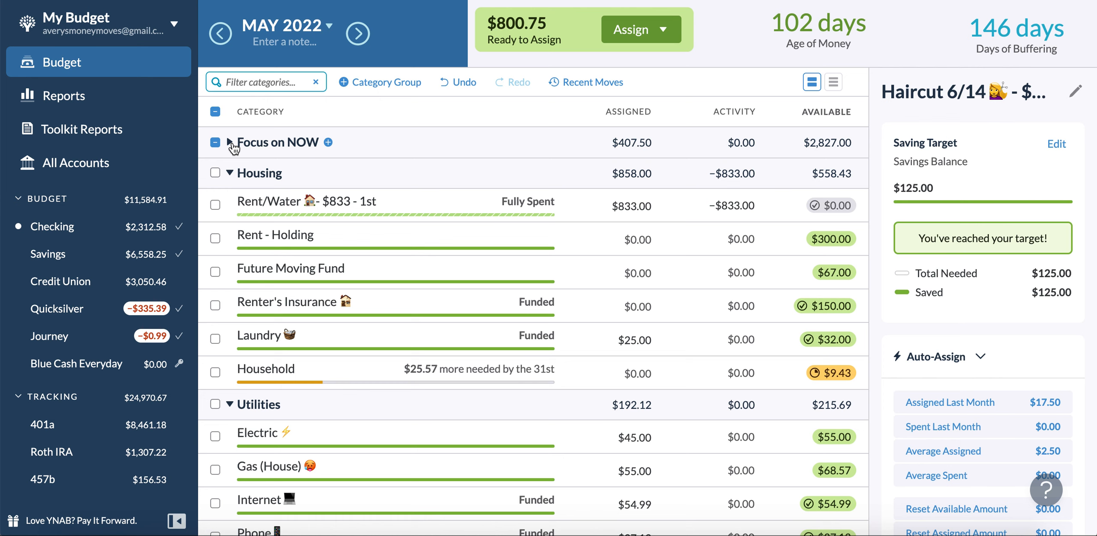
{"action": "left_click", "coordinate": [230, 143]}
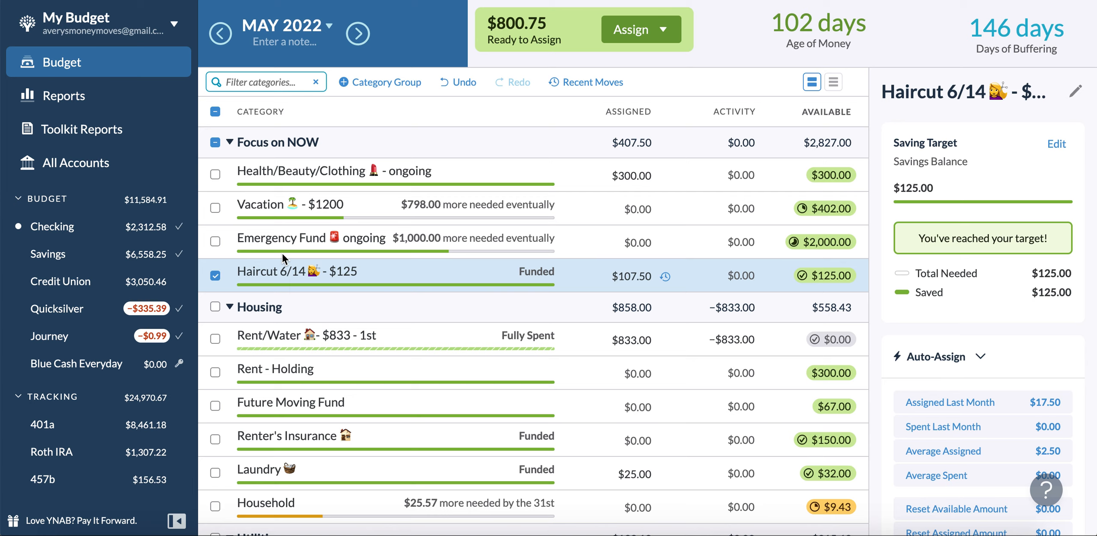
{"action": "left_click", "coordinate": [232, 143]}
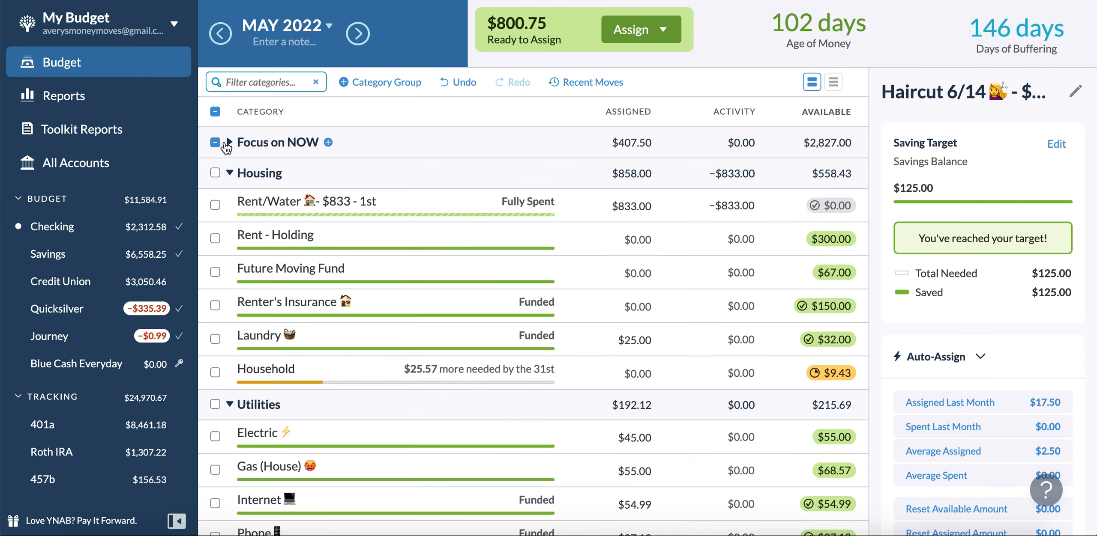
{"action": "scroll", "coordinate": [239, 150], "scroll_direction": "down", "scroll_amount": 10}
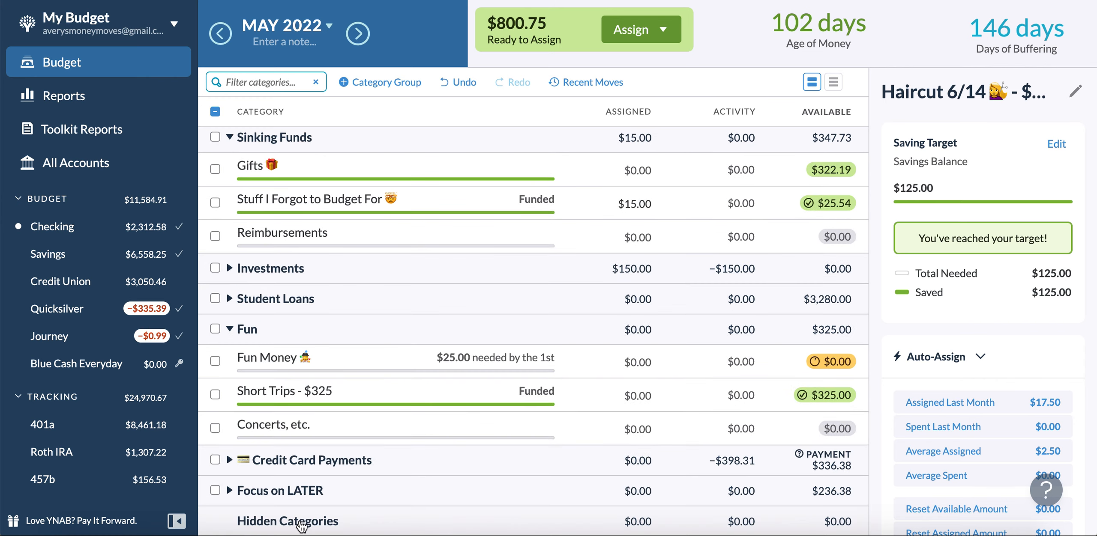
{"action": "left_click", "coordinate": [230, 491]}
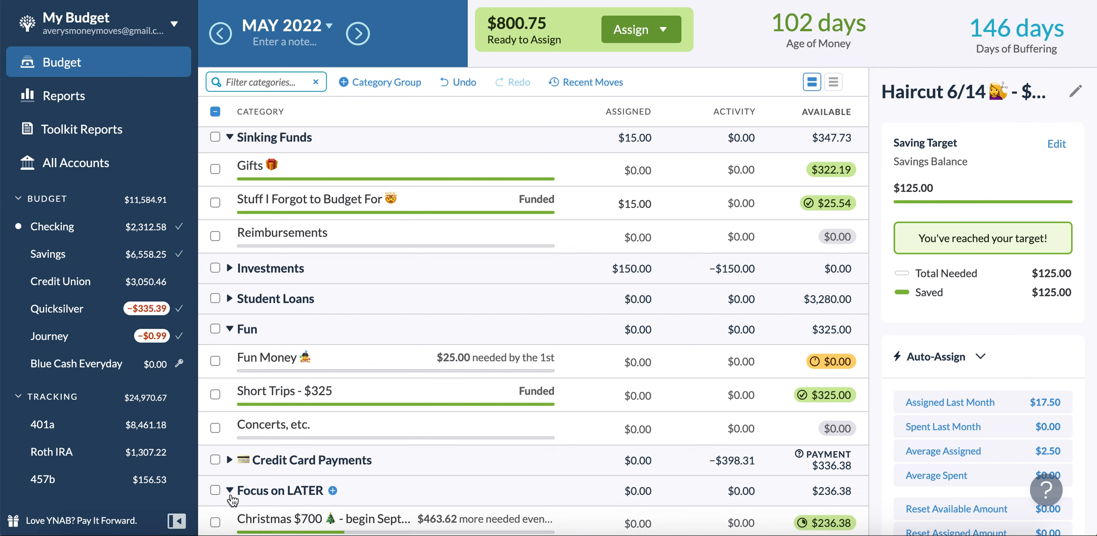
{"action": "scroll", "coordinate": [232, 494], "scroll_direction": "down", "scroll_amount": 3}
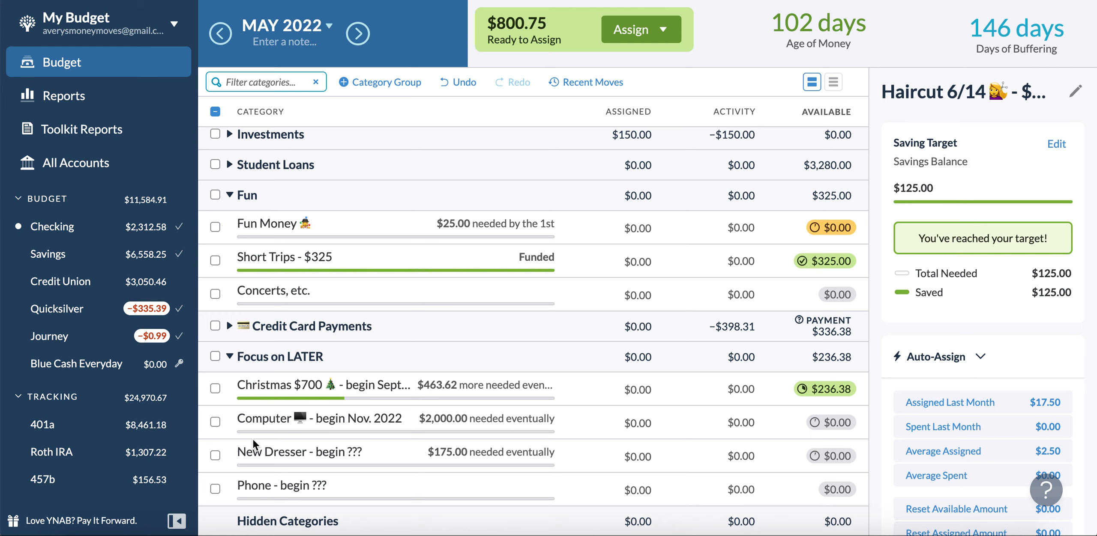
{"action": "left_click", "coordinate": [230, 358]}
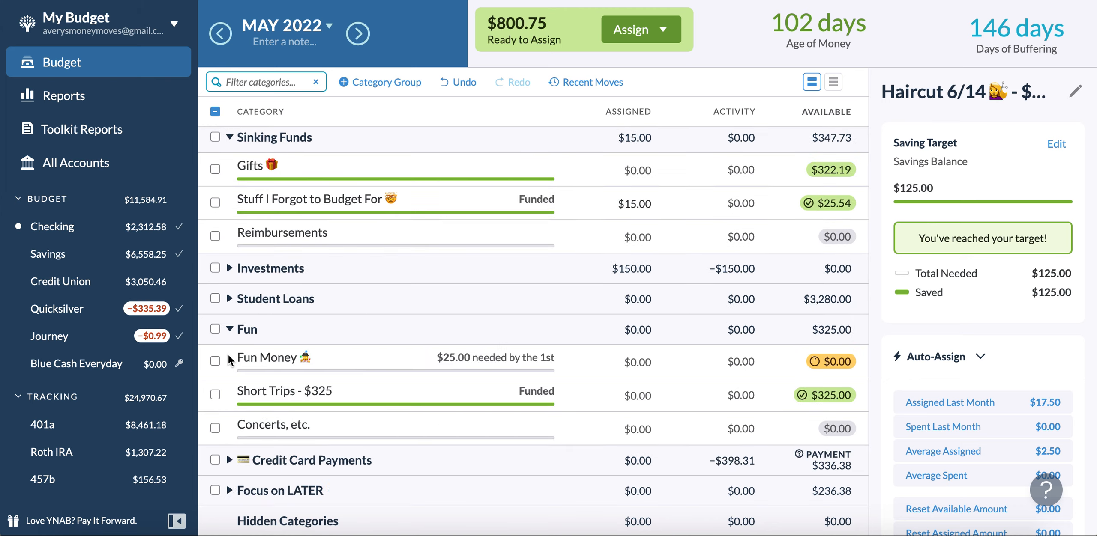
{"action": "scroll", "coordinate": [256, 314], "scroll_direction": "up", "scroll_amount": 10}
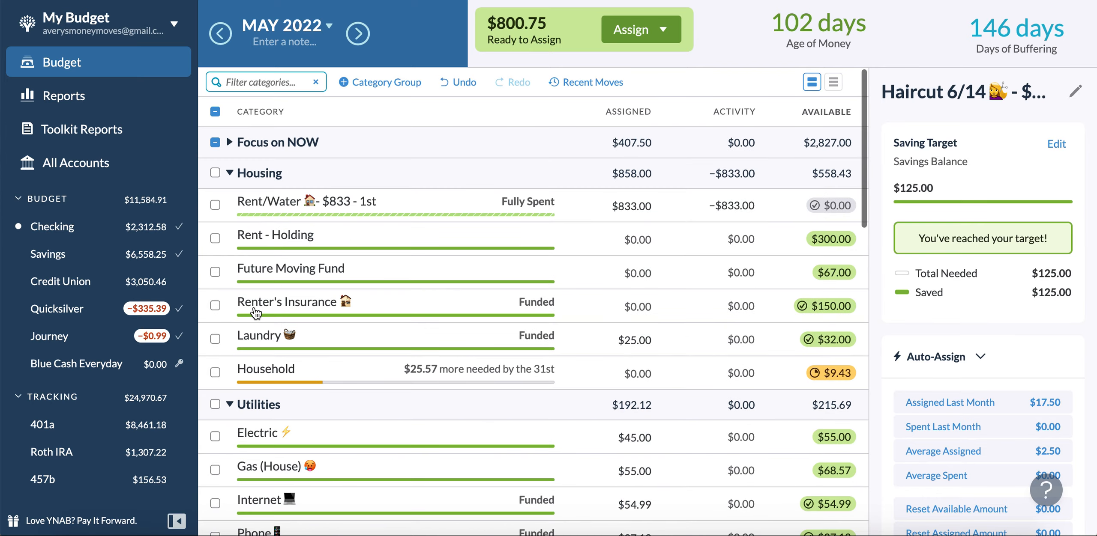
Step: Expand the Focus on LATER and Focus on NOW groups to show their categories
{"action": "scroll", "coordinate": [253, 307], "scroll_direction": "down", "scroll_amount": 10}
{"action": "left_click", "coordinate": [230, 491]}
{"action": "scroll", "coordinate": [230, 491], "scroll_direction": "down", "scroll_amount": 3}
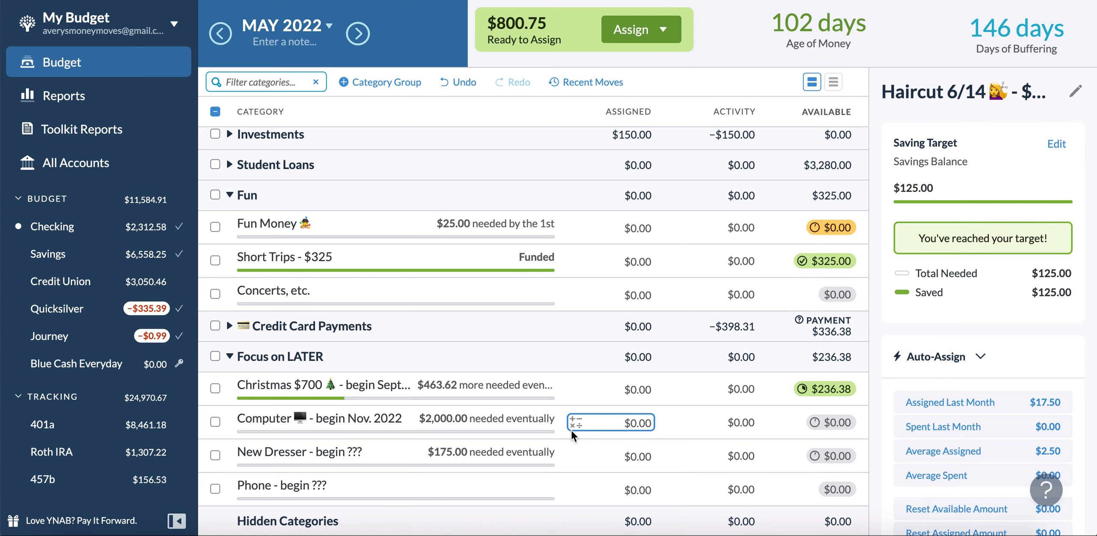
{"action": "scroll", "coordinate": [570, 430], "scroll_direction": "up", "scroll_amount": 15}
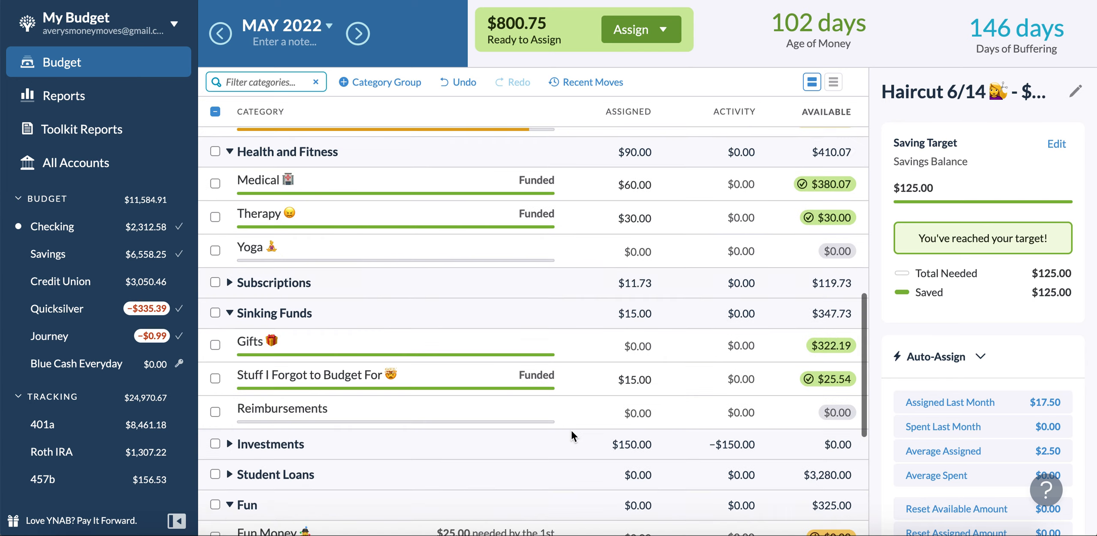
{"action": "left_click", "coordinate": [231, 147]}
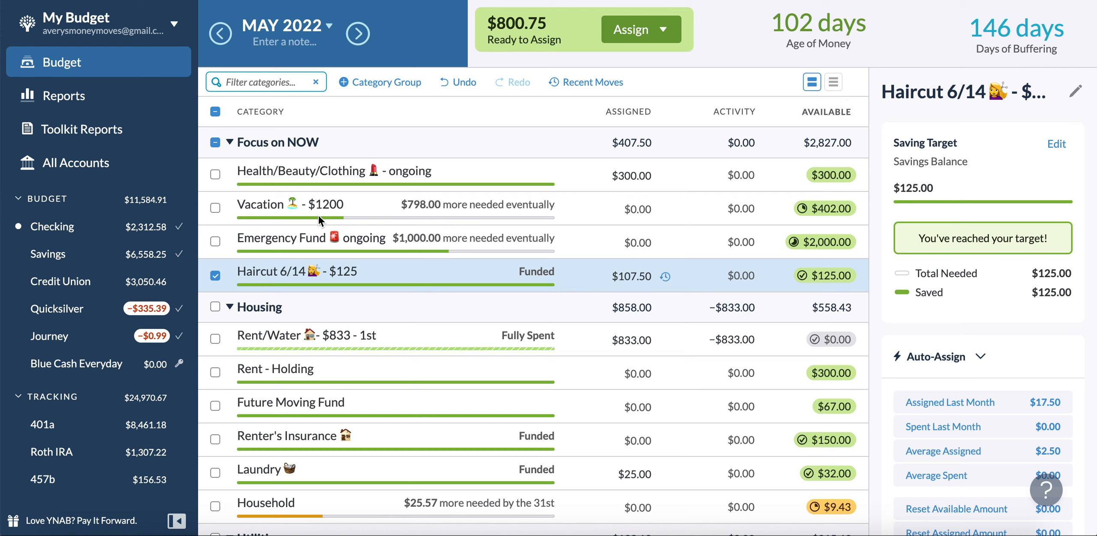
Step: Open the Christmas category's name in Focus on LATER to read its full title, and close it without changes
{"action": "scroll", "coordinate": [319, 216], "scroll_direction": "down", "scroll_amount": 10}
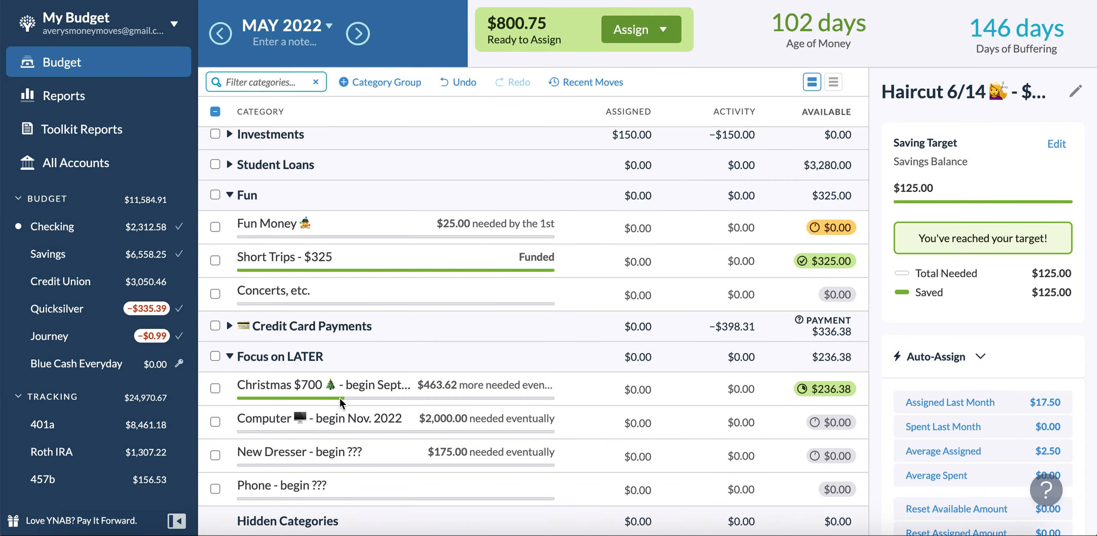
{"action": "left_click", "coordinate": [348, 388]}
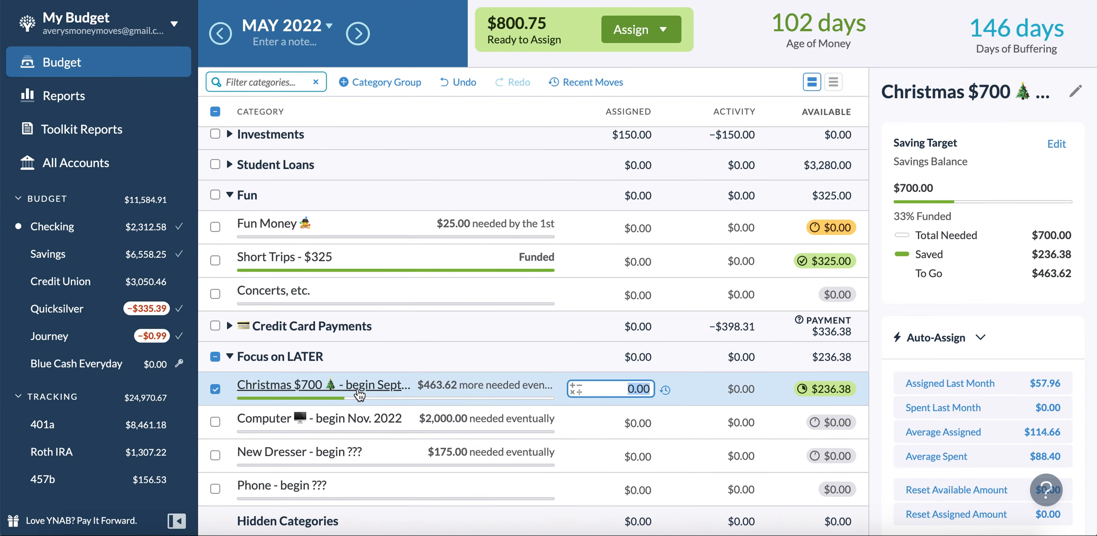
{"action": "left_click", "coordinate": [358, 388]}
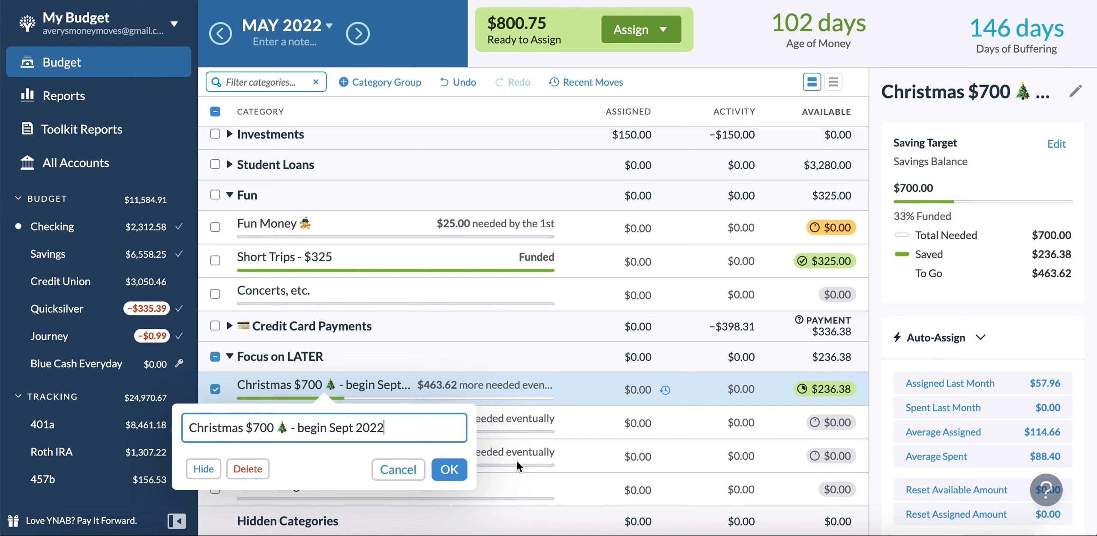
{"action": "left_click", "coordinate": [377, 481]}
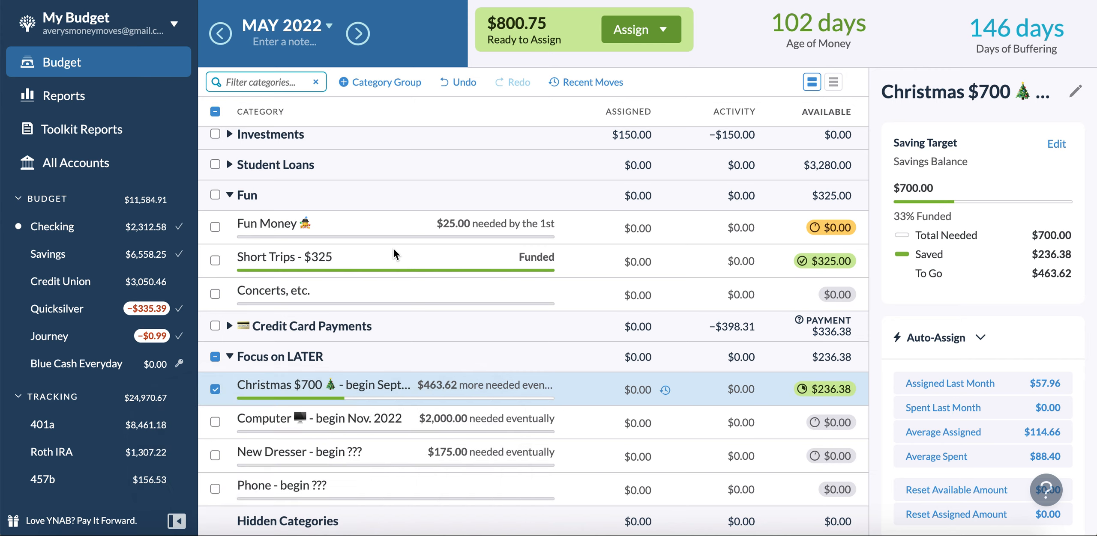
Step: Select the Haircut category and compare the Focus on NOW categories with those in Focus on LATER
{"action": "scroll", "coordinate": [393, 248], "scroll_direction": "up", "scroll_amount": 15}
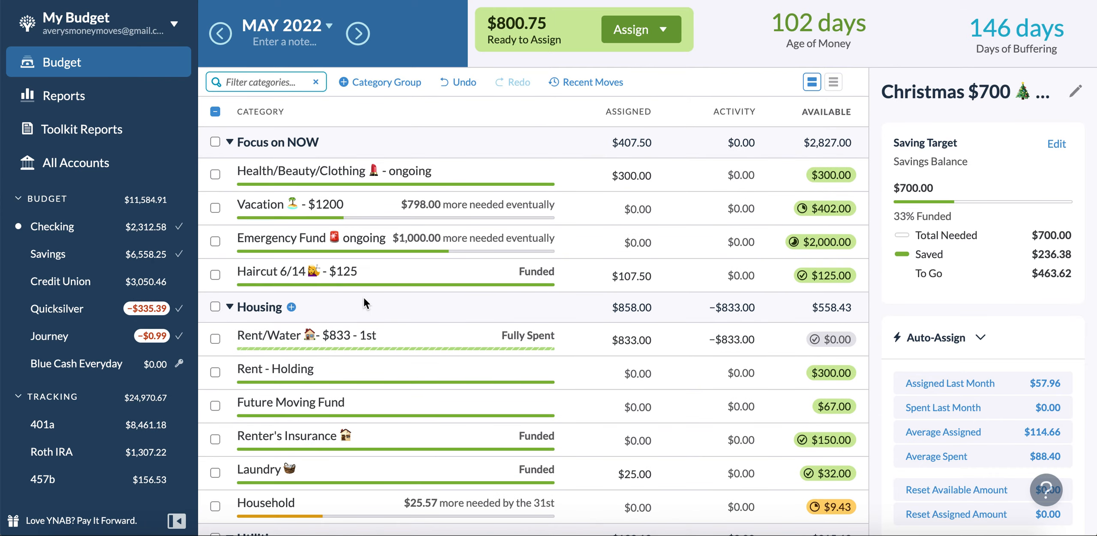
{"action": "left_click", "coordinate": [240, 275]}
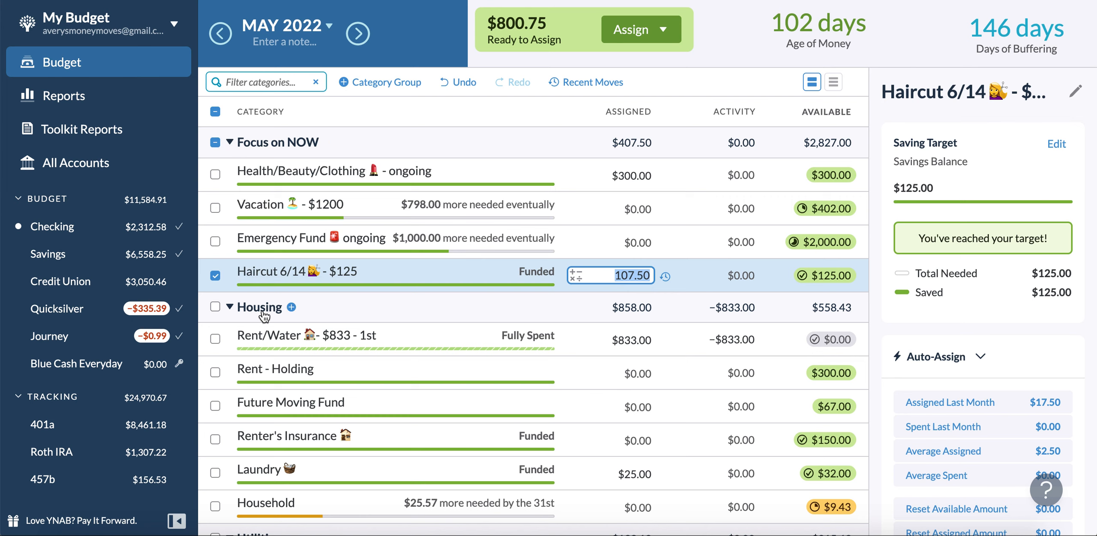
{"action": "scroll", "coordinate": [264, 316], "scroll_direction": "down", "scroll_amount": 1}
{"action": "scroll", "coordinate": [262, 310], "scroll_direction": "down", "scroll_amount": 15}
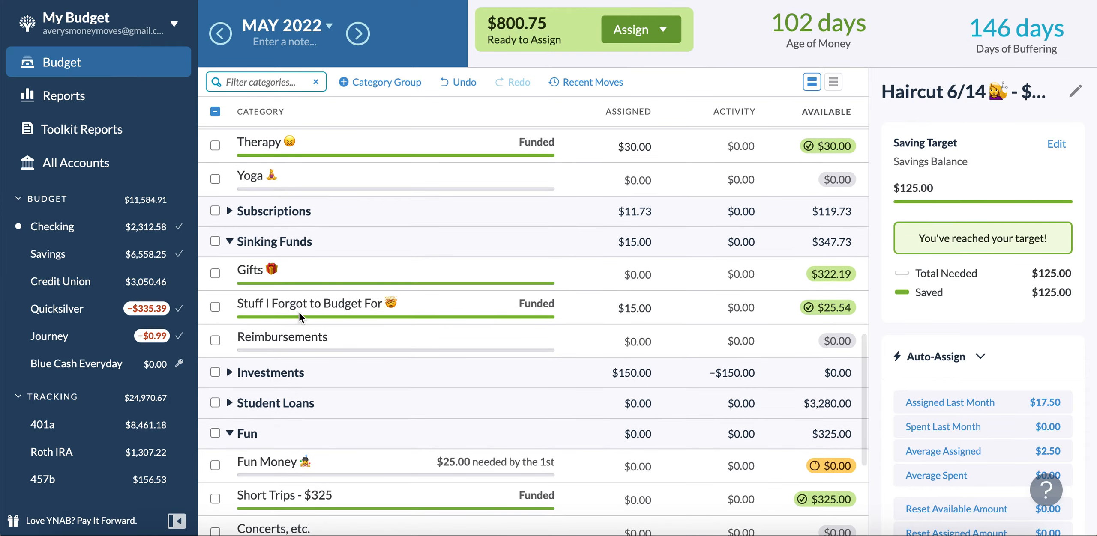
{"action": "scroll", "coordinate": [297, 317], "scroll_direction": "up", "scroll_amount": 3}
{"action": "scroll", "coordinate": [296, 318], "scroll_direction": "down", "scroll_amount": 5}
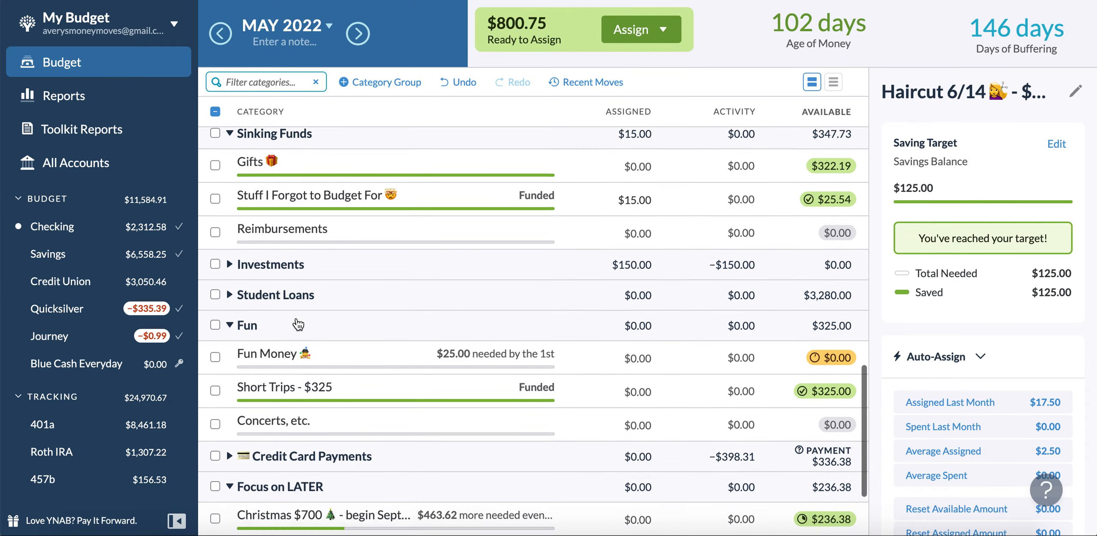
{"action": "scroll", "coordinate": [296, 319], "scroll_direction": "up", "scroll_amount": 20}
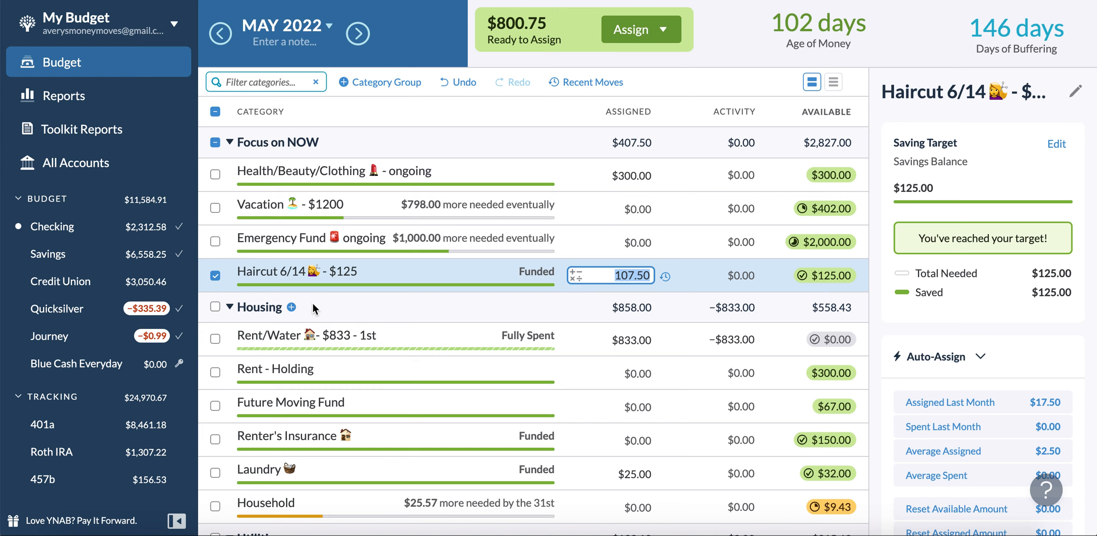
{"action": "scroll", "coordinate": [313, 304], "scroll_direction": "down", "scroll_amount": 1}
{"action": "scroll", "coordinate": [313, 306], "scroll_direction": "down", "scroll_amount": 10}
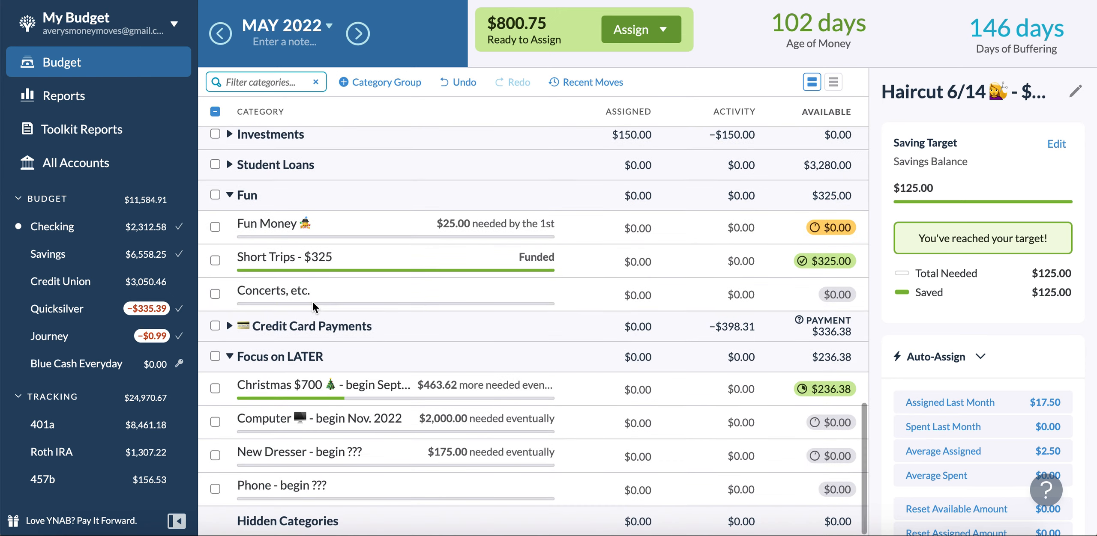
{"action": "scroll", "coordinate": [315, 373], "scroll_direction": "up", "scroll_amount": 10}
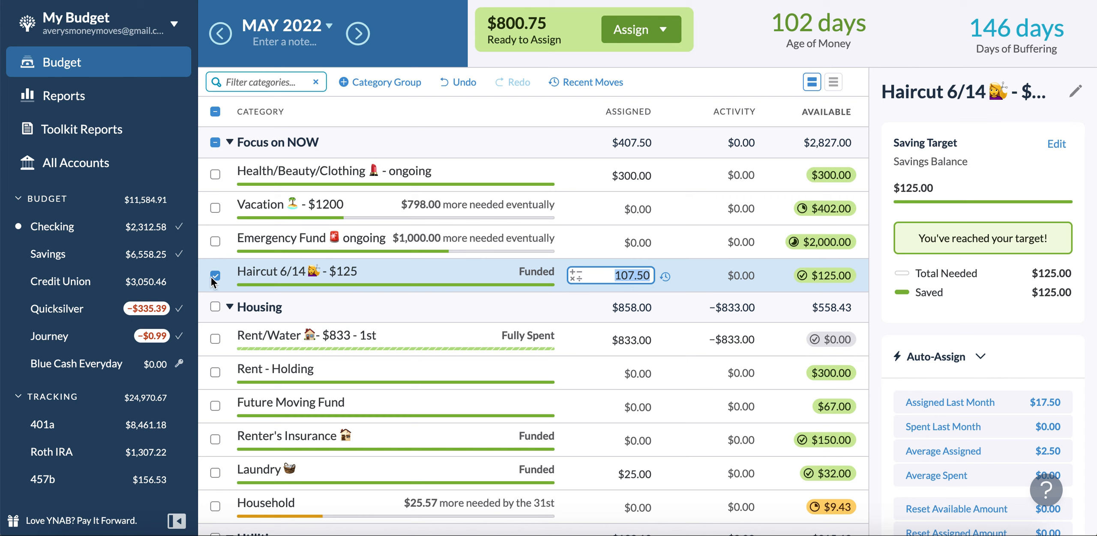
{"action": "scroll", "coordinate": [211, 278], "scroll_direction": "down", "scroll_amount": 15}
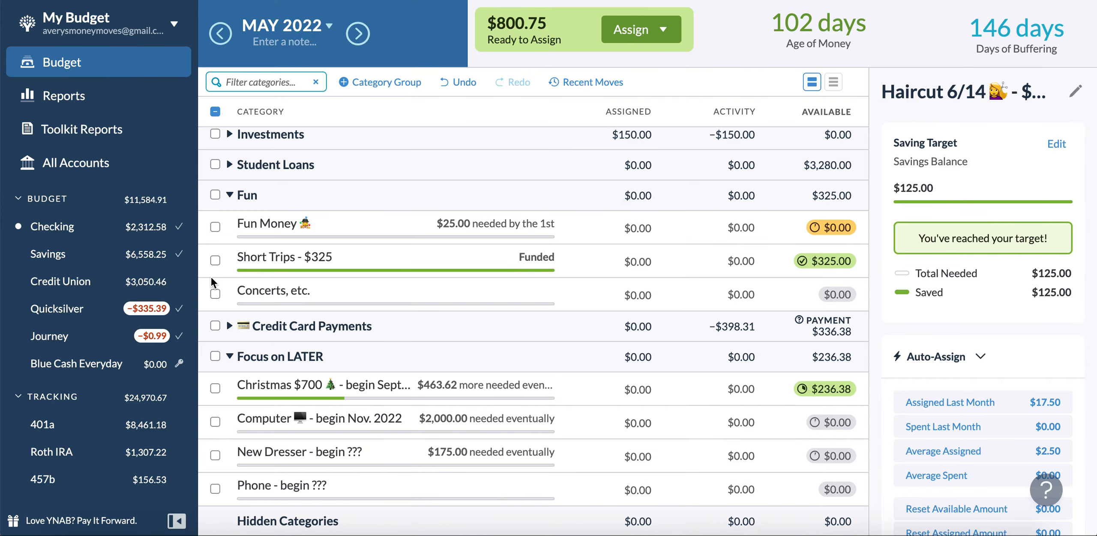
{"action": "scroll", "coordinate": [211, 277], "scroll_direction": "up", "scroll_amount": 15}
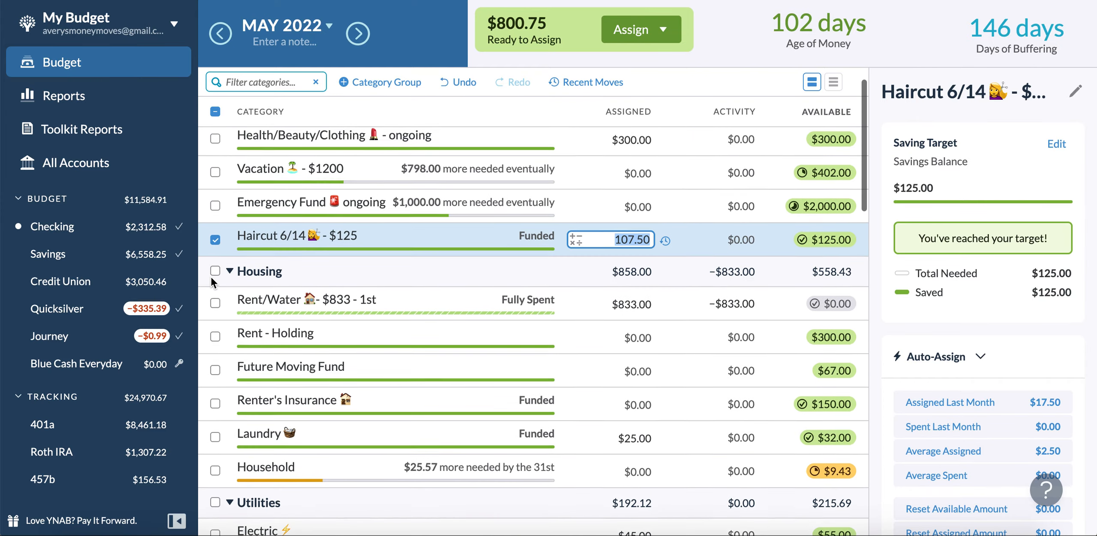
Step: Deselect the Haircut category and assign $25.57 to Household in the Housing group
{"action": "left_click", "coordinate": [215, 239]}
{"action": "scroll", "coordinate": [213, 241], "scroll_direction": "up", "scroll_amount": 1}
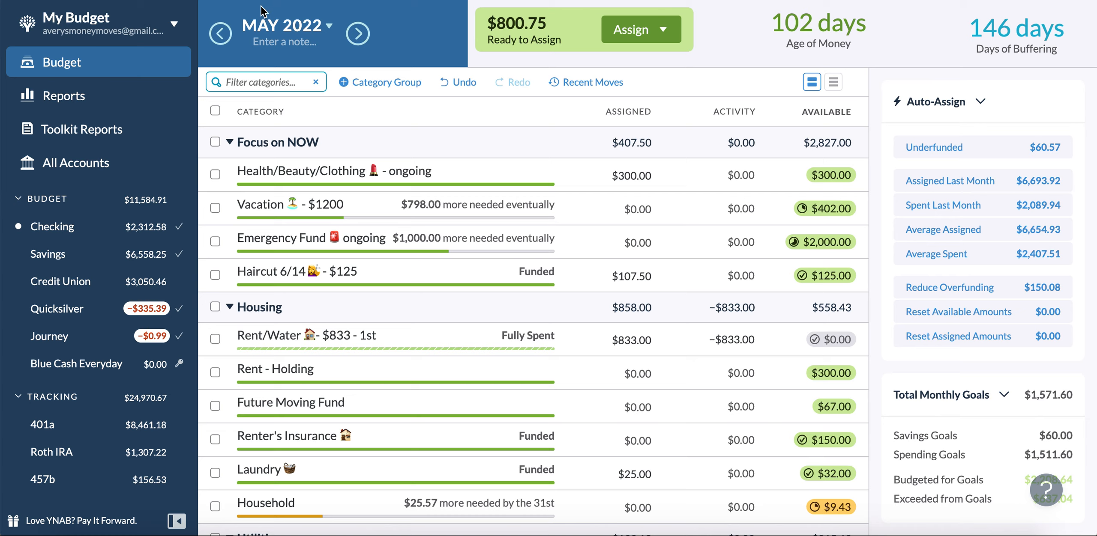
{"action": "scroll", "coordinate": [531, 300], "scroll_direction": "down", "scroll_amount": 10}
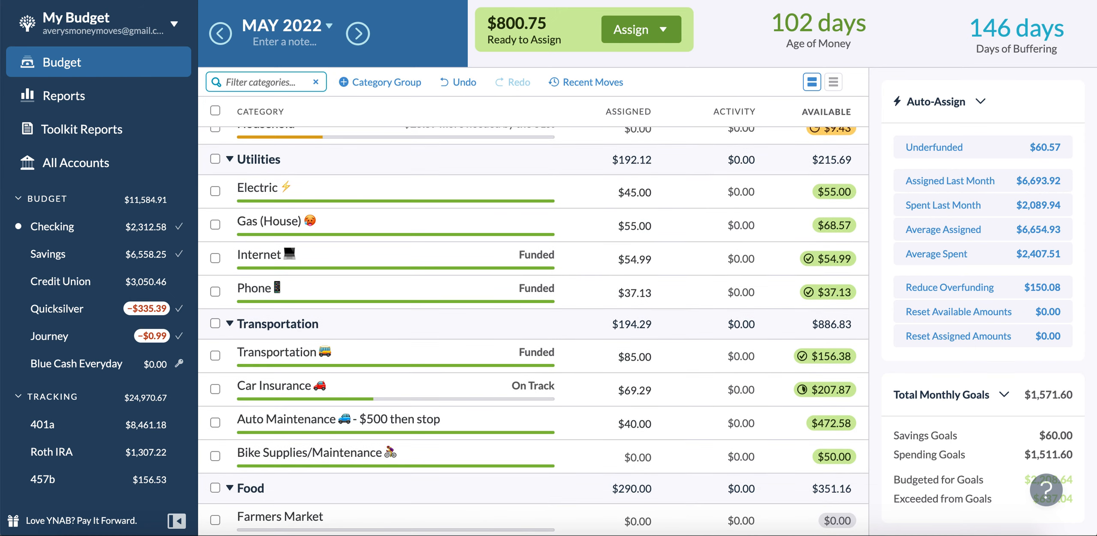
{"action": "scroll", "coordinate": [404, 290], "scroll_direction": "up", "scroll_amount": 3}
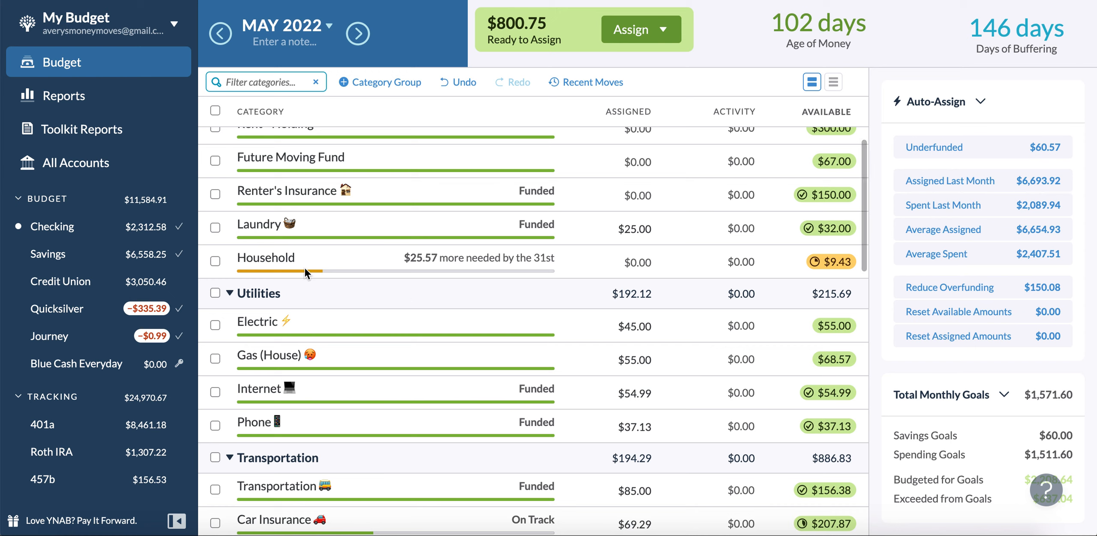
{"action": "left_click", "coordinate": [275, 262]}
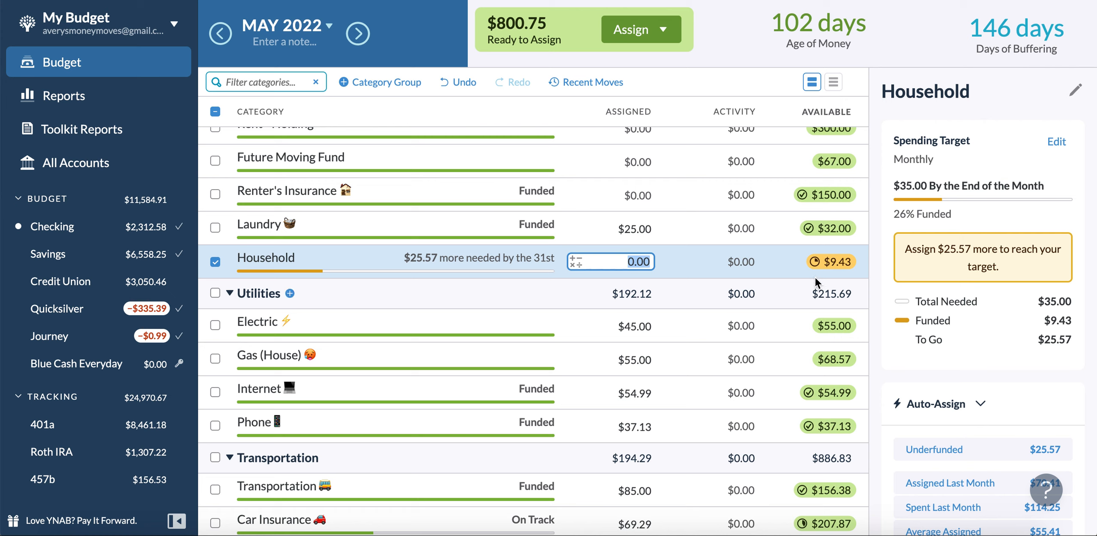
{"action": "type", "text": "25.57"}
{"action": "key", "text": "Return"}
Step: Add $10 to the amount assigned to Dining Out in the Food group, and clear the selection
{"action": "scroll", "coordinate": [515, 299], "scroll_direction": "down", "scroll_amount": 6}
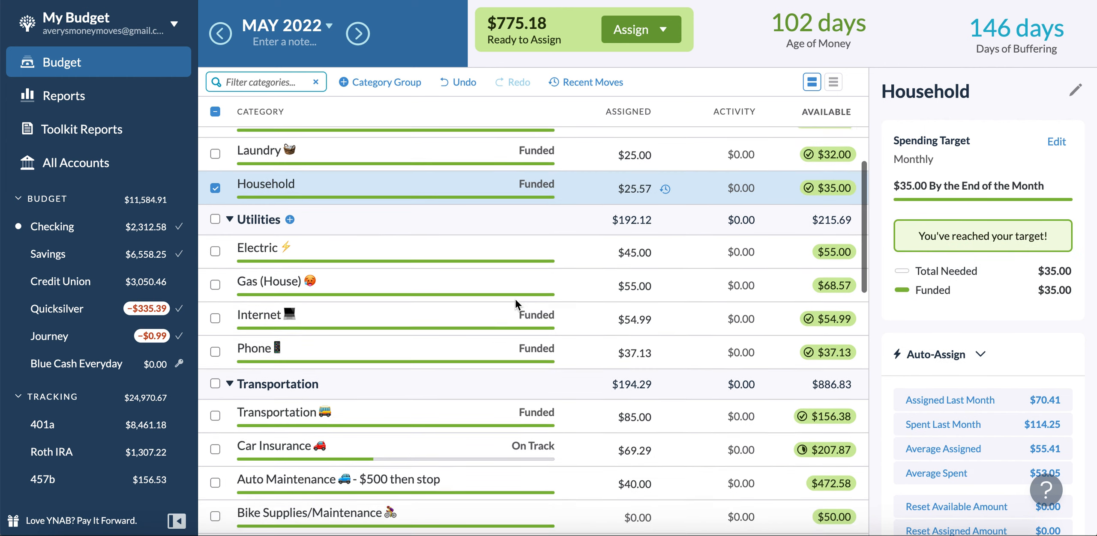
{"action": "left_click", "coordinate": [626, 392]}
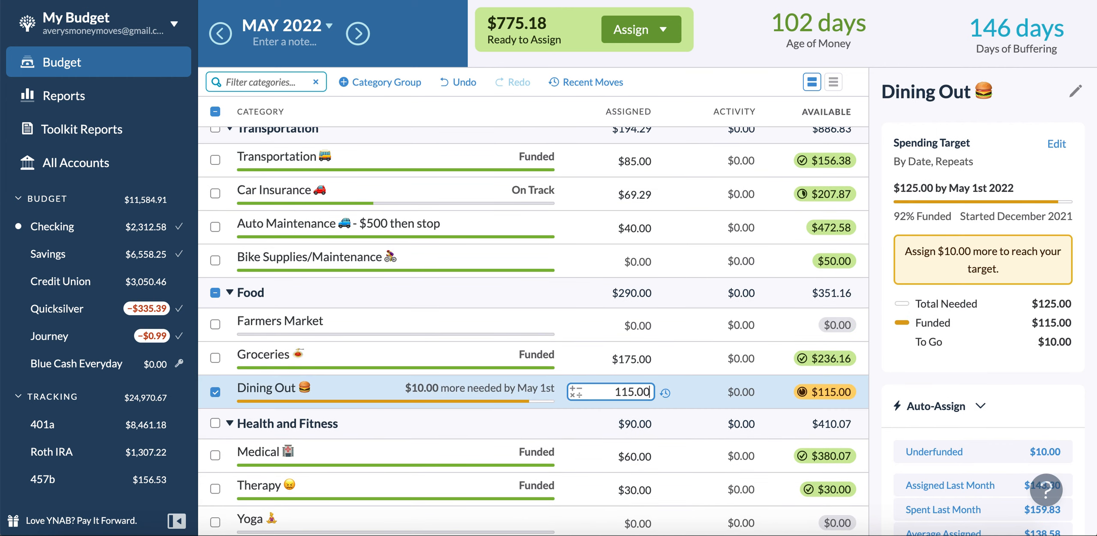
{"action": "type", "text": "+1"}
{"action": "type", "text": "0"}
{"action": "key", "text": "Return"}
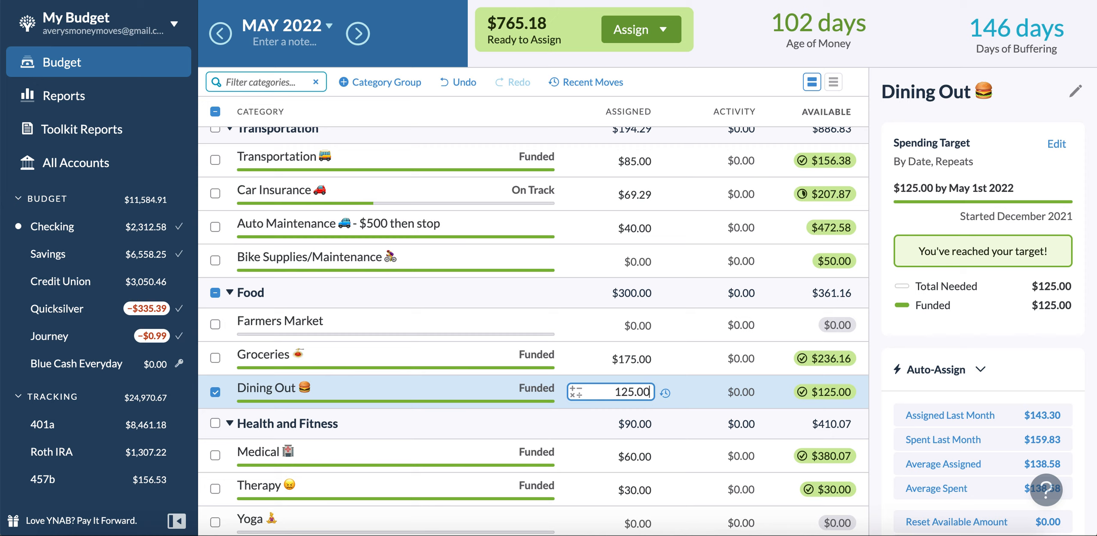
{"action": "left_click", "coordinate": [215, 293]}
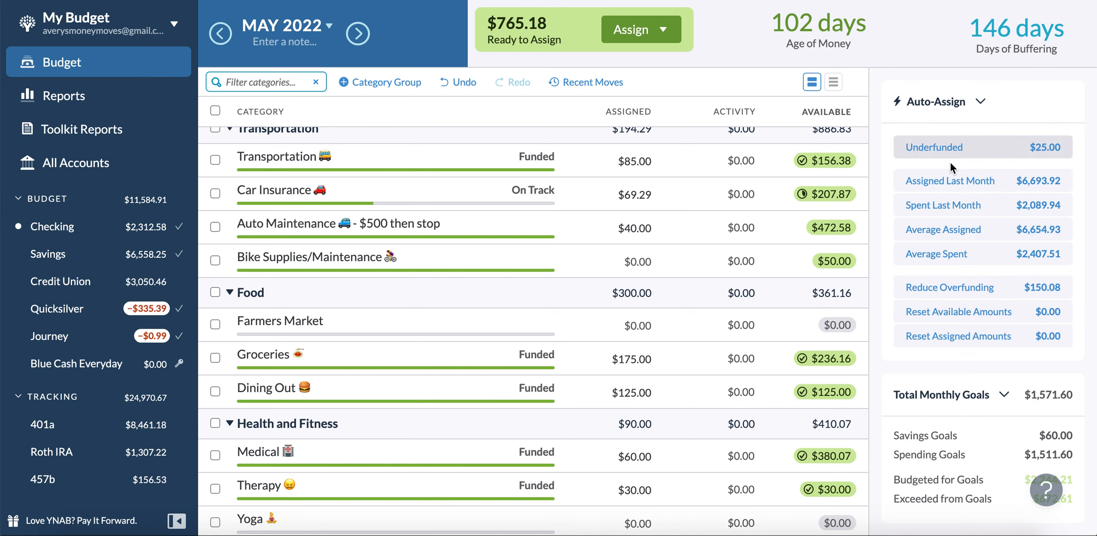
Step: Assign $25 to Fun Money in the Fun group and clear the selection
{"action": "scroll", "coordinate": [725, 248], "scroll_direction": "down", "scroll_amount": 10}
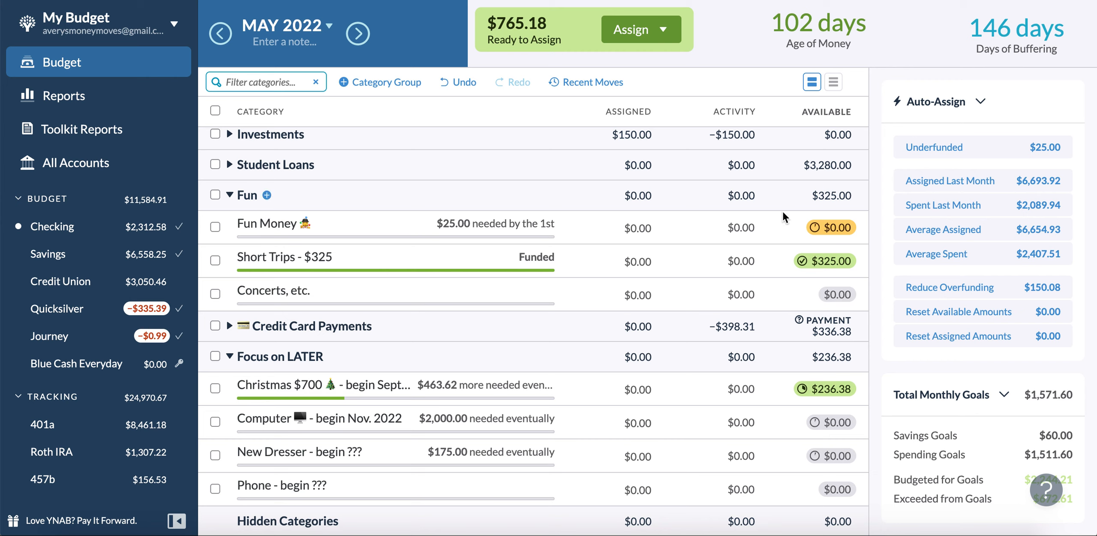
{"action": "left_click", "coordinate": [641, 226]}
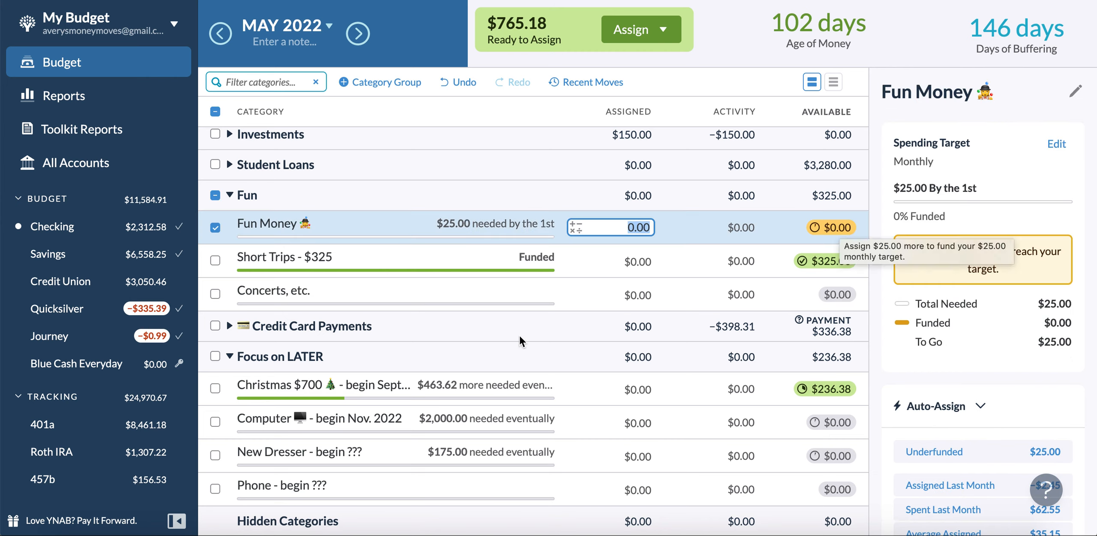
{"action": "type", "text": "25"}
{"action": "key", "text": "Return"}
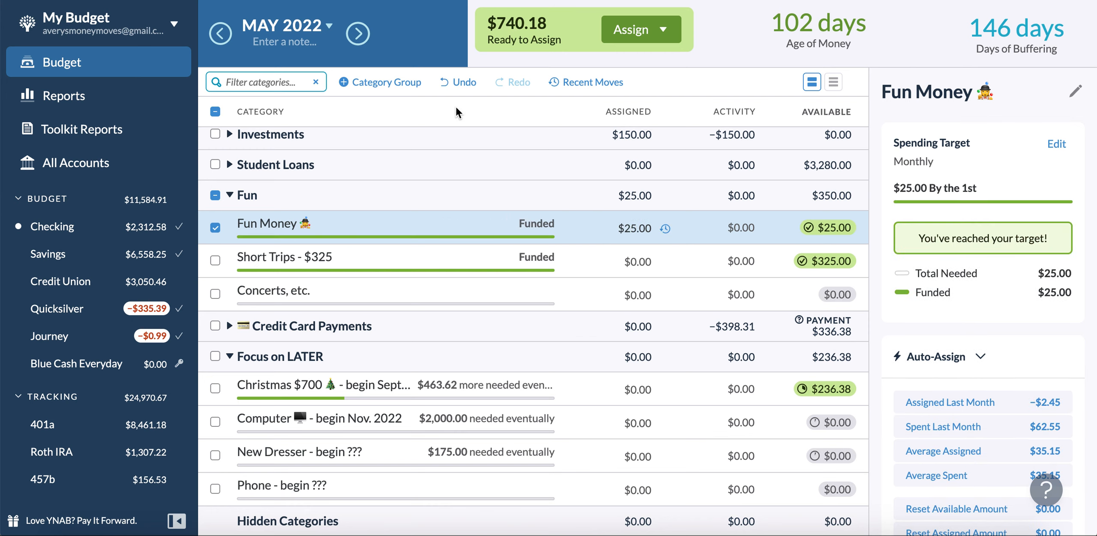
{"action": "left_click", "coordinate": [215, 195]}
Step: Assign $33.50 to Future Moving Fund in the Housing group, and undo that assignment
{"action": "scroll", "coordinate": [393, 191], "scroll_direction": "up", "scroll_amount": 10}
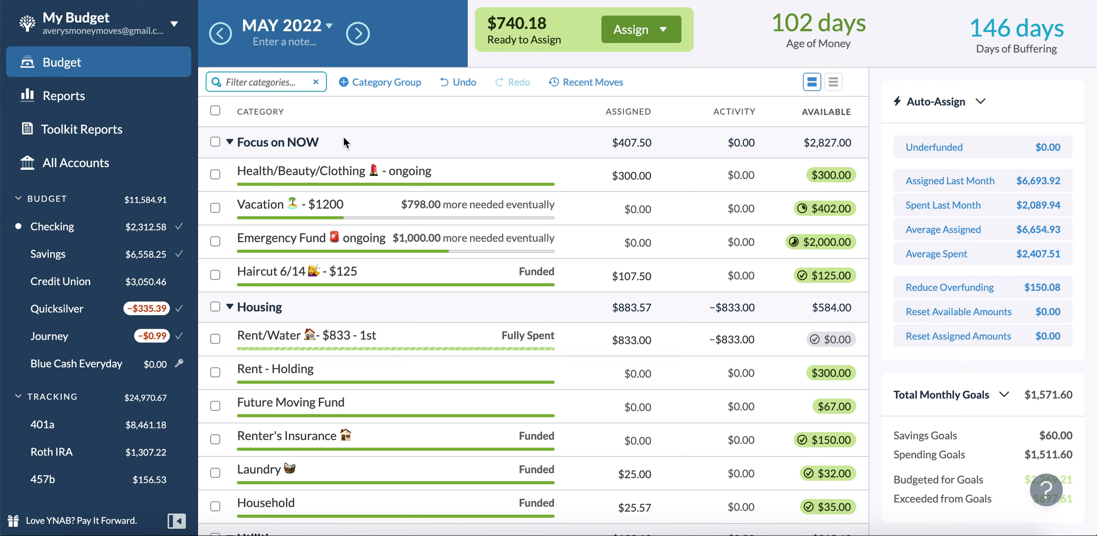
{"action": "mouse_move", "coordinate": [274, 205]}
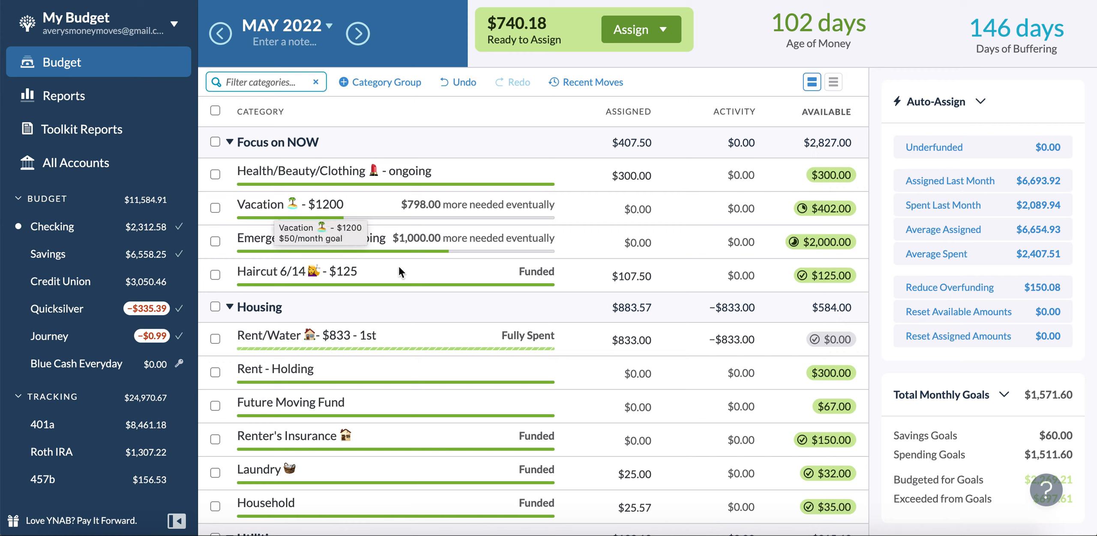
{"action": "left_click", "coordinate": [619, 410]}
{"action": "left_click", "coordinate": [619, 411]}
{"action": "type", "text": "33.50"}
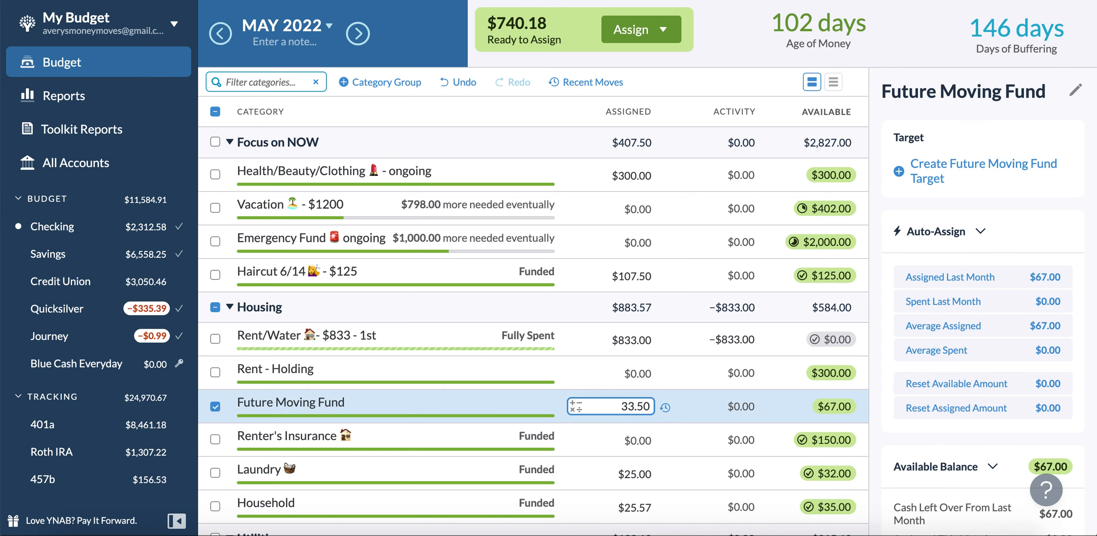
{"action": "key", "text": "Return"}
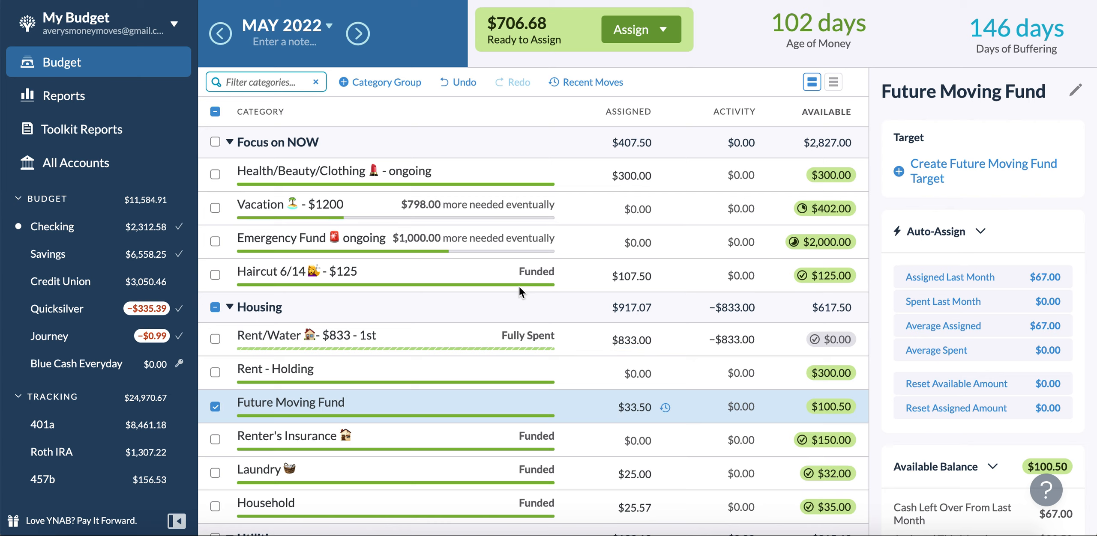
{"action": "left_click", "coordinate": [630, 408]}
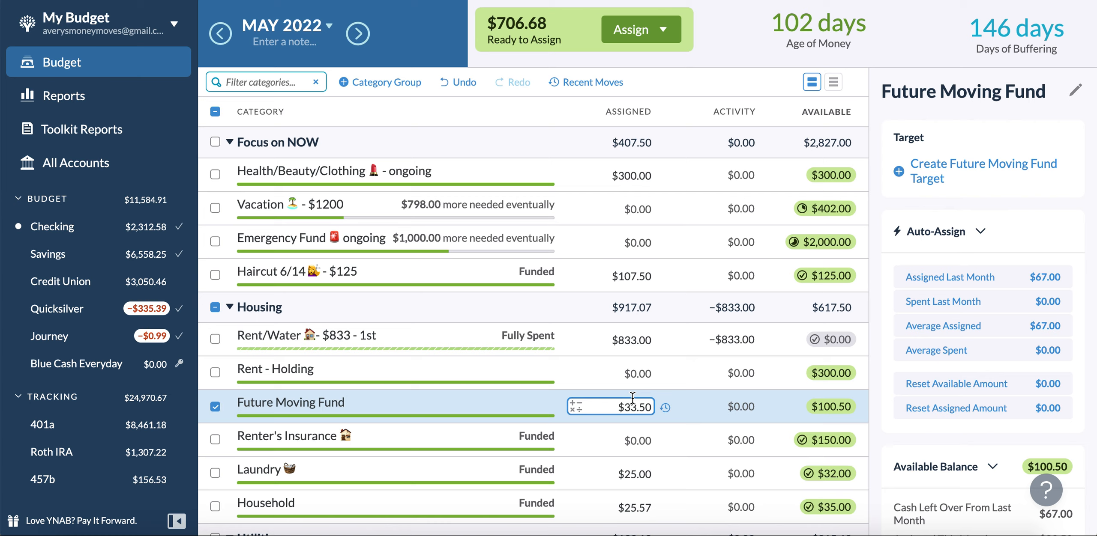
{"action": "key", "text": "ctrl+z"}
Step: Set the assigned amount of Future Moving Fund to $33.50
{"action": "left_click", "coordinate": [633, 398]}
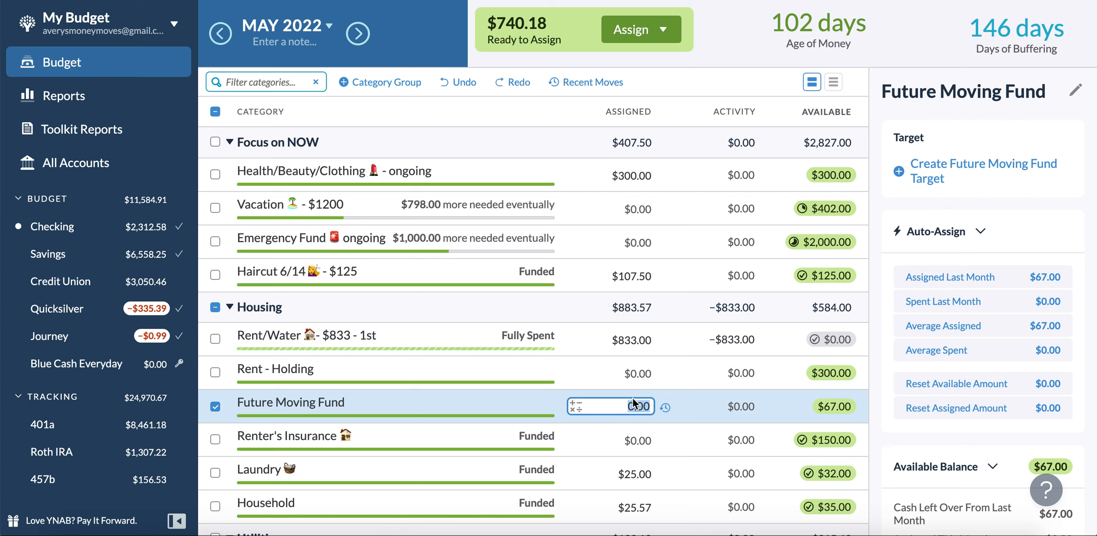
{"action": "type", "text": "33.50"}
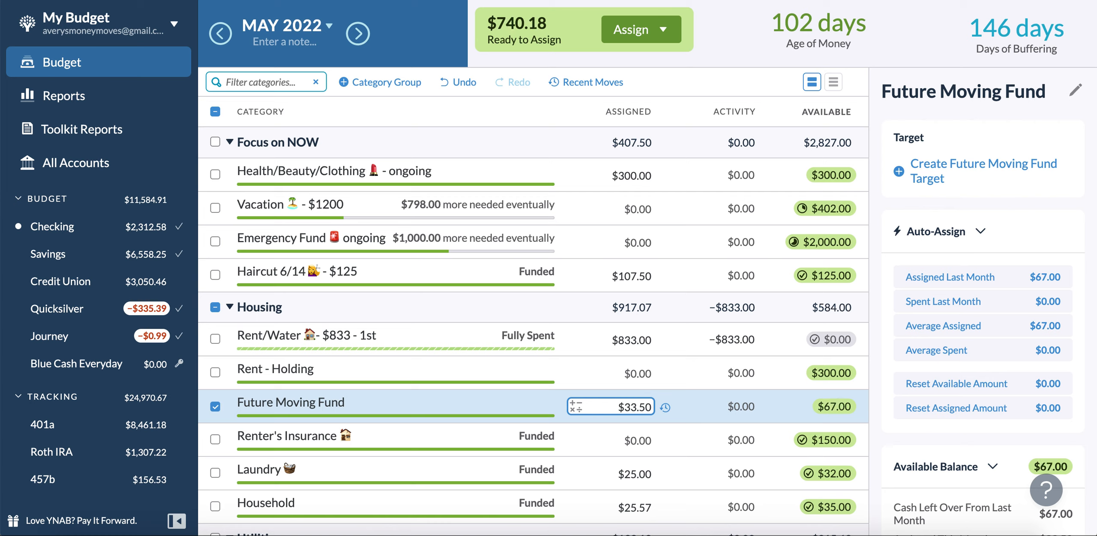
{"action": "key", "text": "Return"}
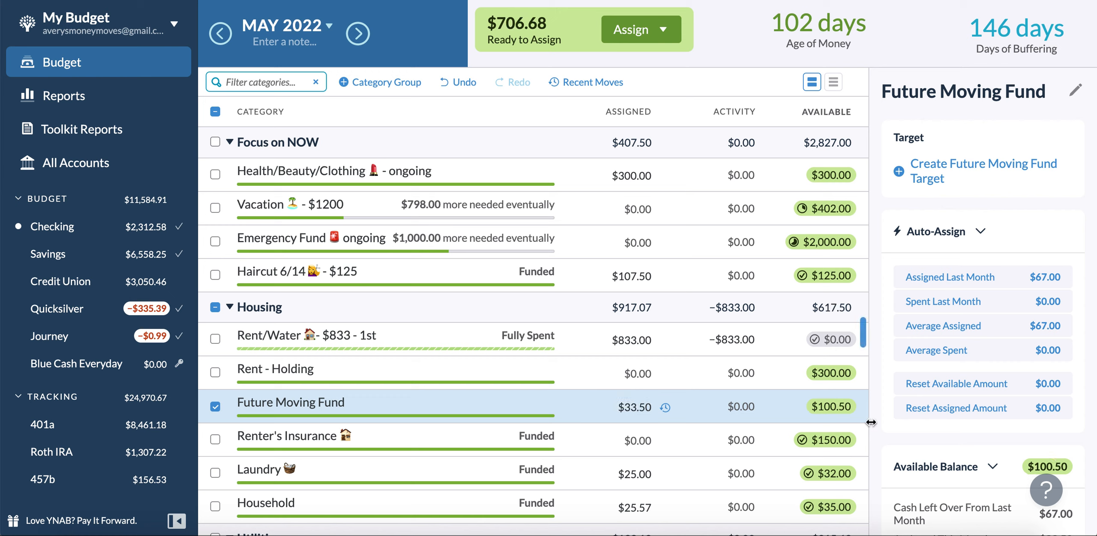
Step: Switch the budget to June 2022 and select only the Gas (House) and Auto Maintenance categories
{"action": "left_click", "coordinate": [357, 35]}
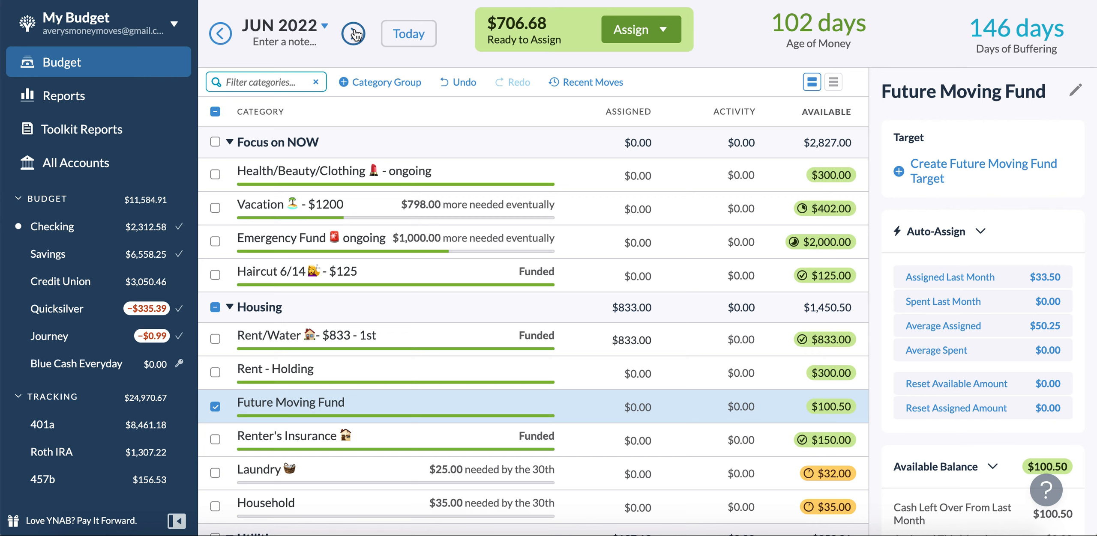
{"action": "left_click", "coordinate": [216, 111]}
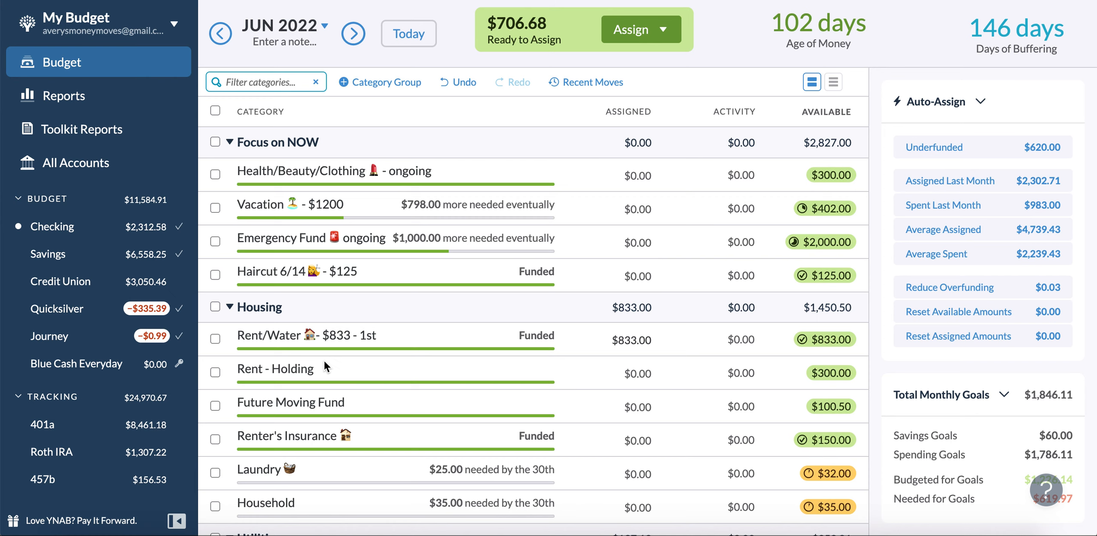
{"action": "scroll", "coordinate": [326, 362], "scroll_direction": "down", "scroll_amount": 3}
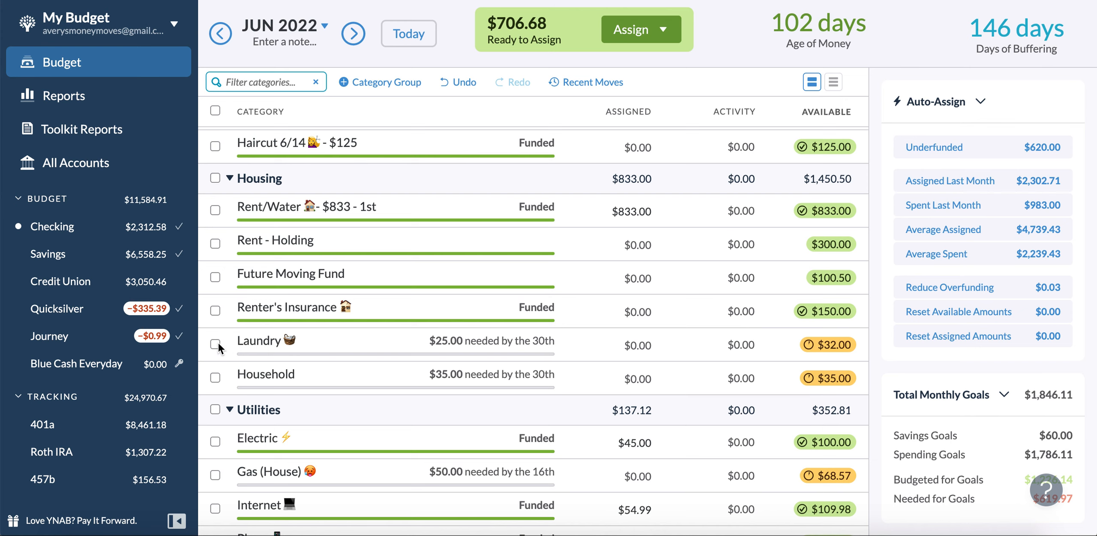
{"action": "scroll", "coordinate": [218, 342], "scroll_direction": "down", "scroll_amount": 5}
{"action": "left_click", "coordinate": [214, 259]}
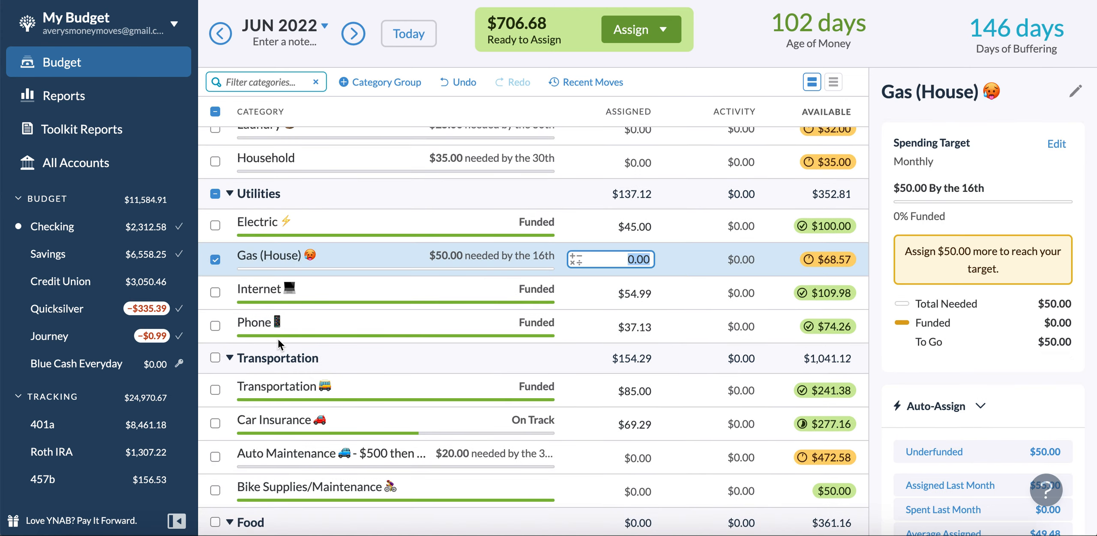
{"action": "scroll", "coordinate": [278, 339], "scroll_direction": "down", "scroll_amount": 4}
{"action": "left_click", "coordinate": [217, 280]}
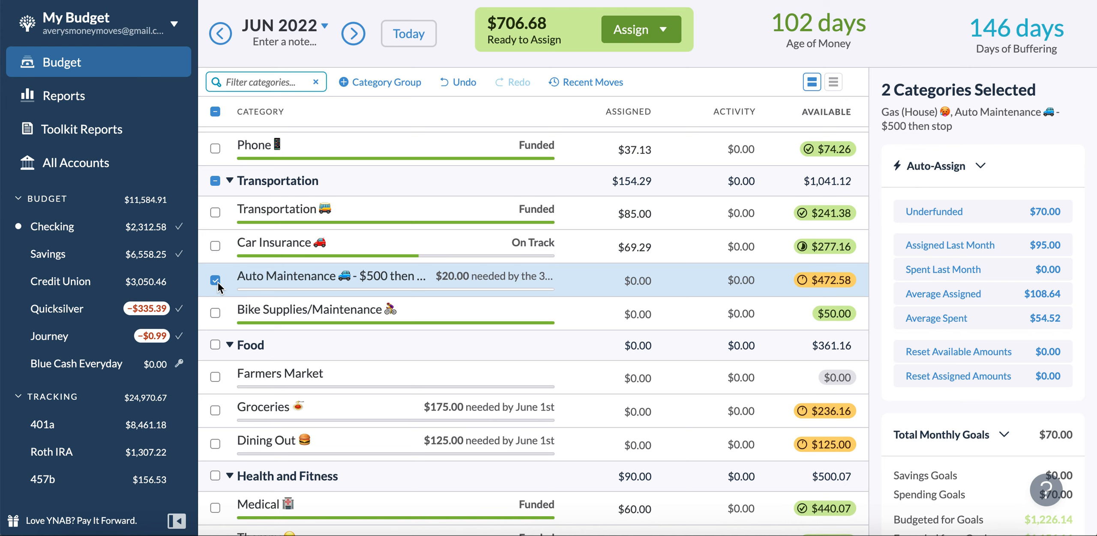
Step: Expand the Subscriptions group and review which June categories from Focus on NOW through Sinking Funds still need money
{"action": "scroll", "coordinate": [218, 283], "scroll_direction": "up", "scroll_amount": 6}
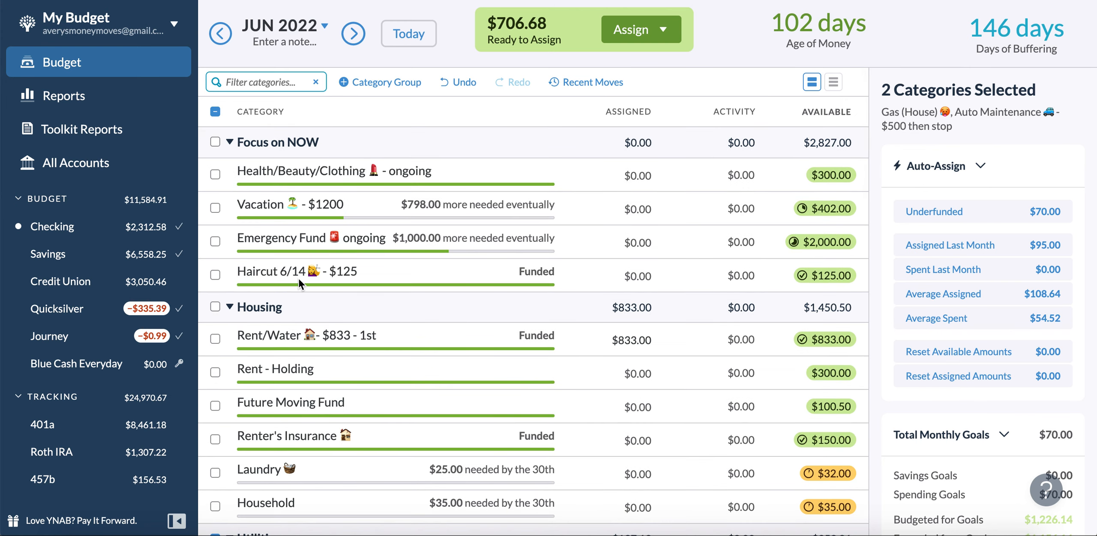
{"action": "scroll", "coordinate": [298, 278], "scroll_direction": "down", "scroll_amount": 5}
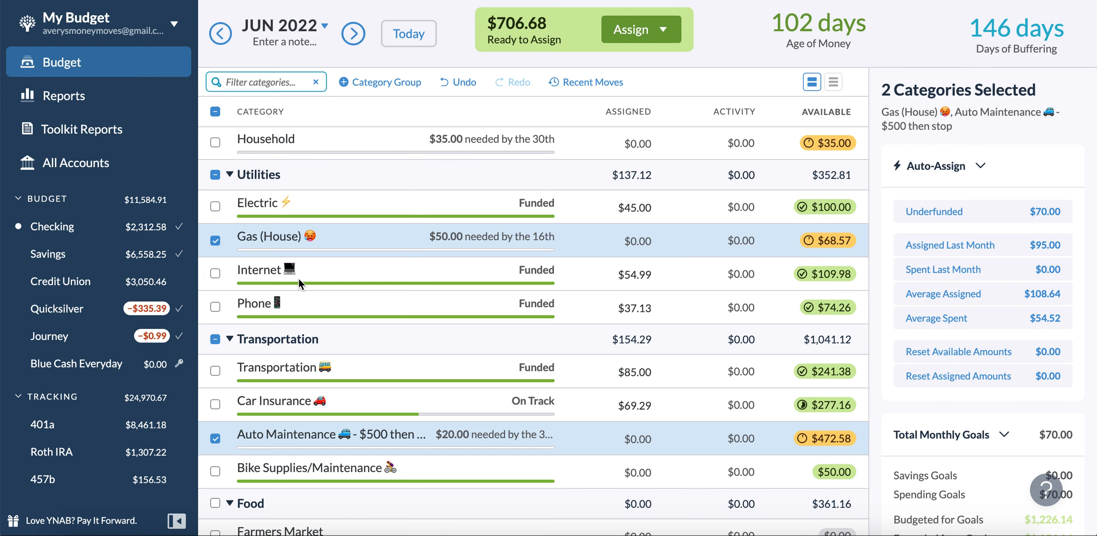
{"action": "scroll", "coordinate": [299, 278], "scroll_direction": "down", "scroll_amount": 5}
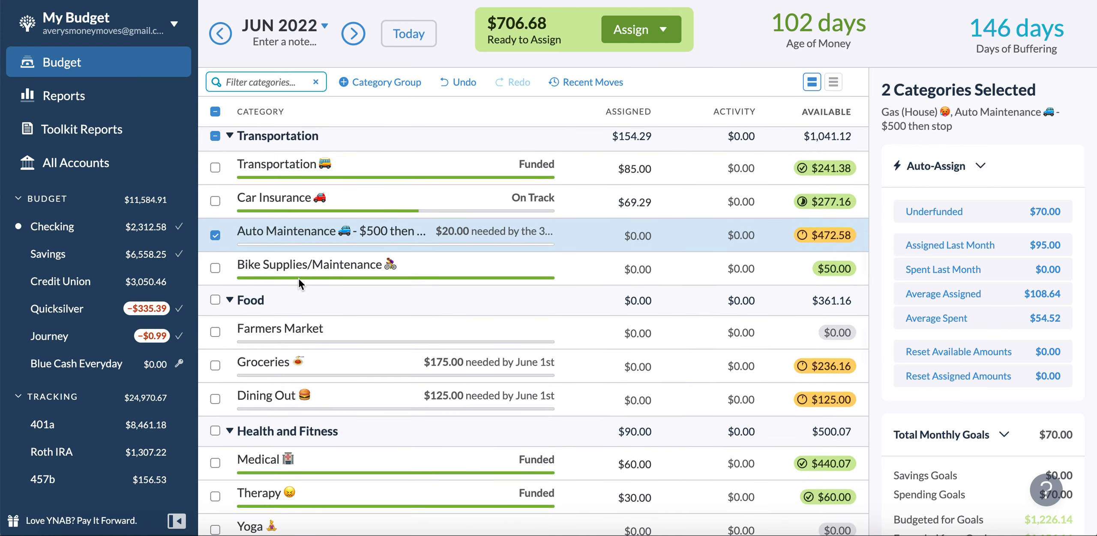
{"action": "scroll", "coordinate": [298, 278], "scroll_direction": "down", "scroll_amount": 5}
{"action": "left_click", "coordinate": [231, 322]}
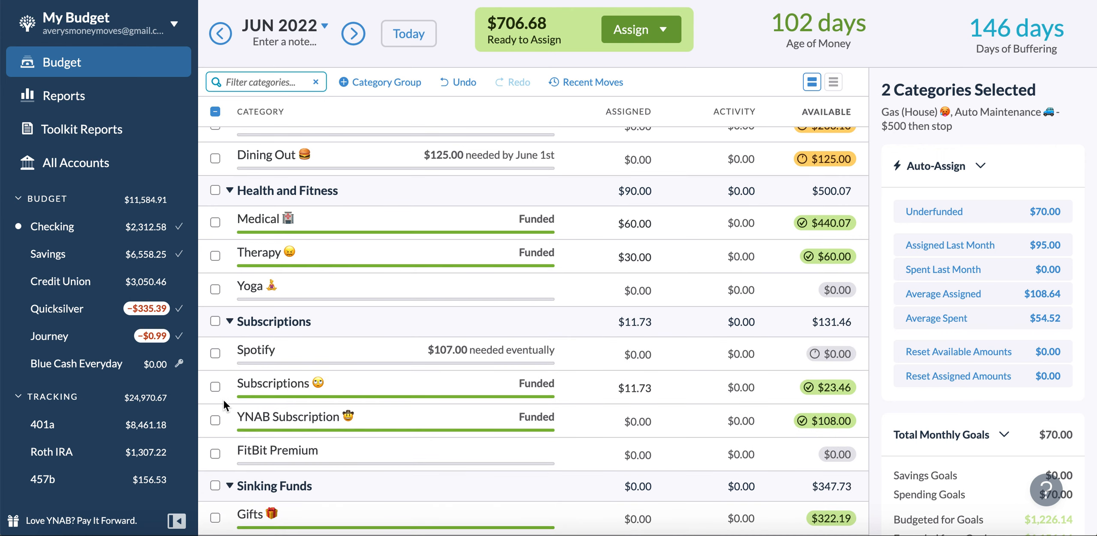
{"action": "scroll", "coordinate": [222, 400], "scroll_direction": "down", "scroll_amount": 5}
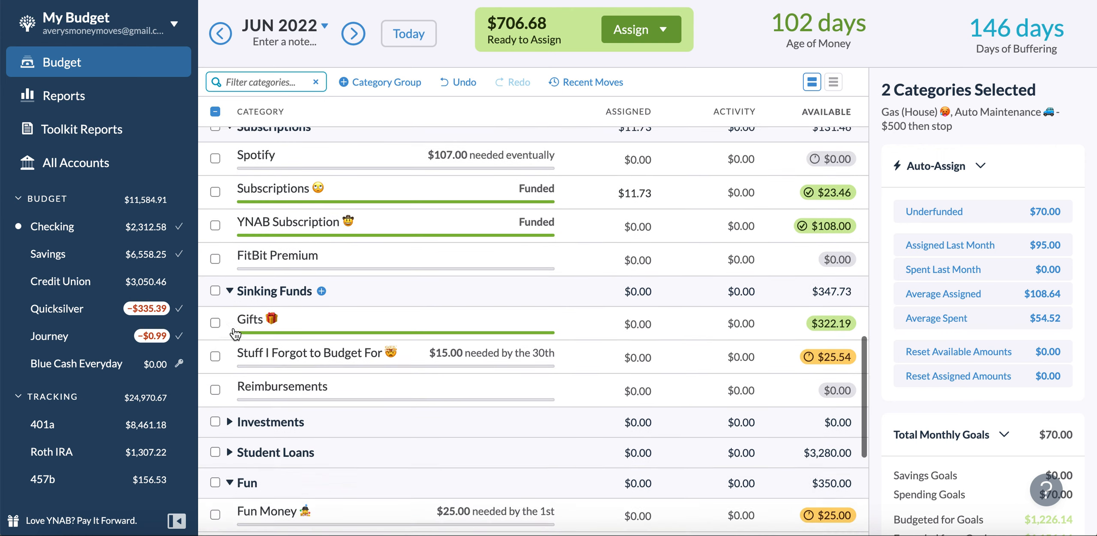
{"action": "scroll", "coordinate": [235, 334], "scroll_direction": "down", "scroll_amount": 1}
{"action": "scroll", "coordinate": [233, 328], "scroll_direction": "down", "scroll_amount": 2}
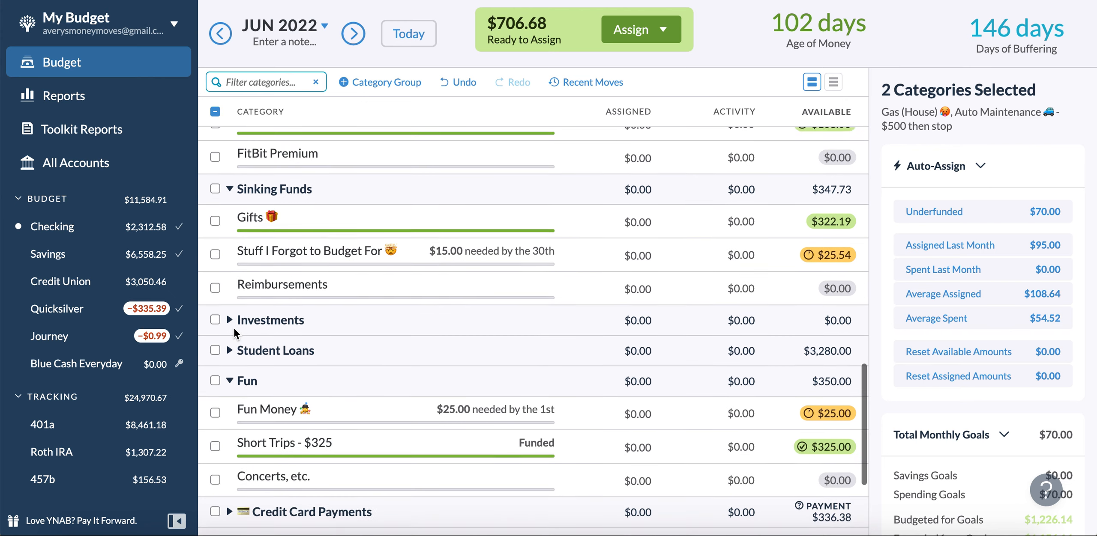
Step: Expand the Investments and Student Loans groups and review the remaining June categories down to Focus on LATER
{"action": "left_click", "coordinate": [230, 321]}
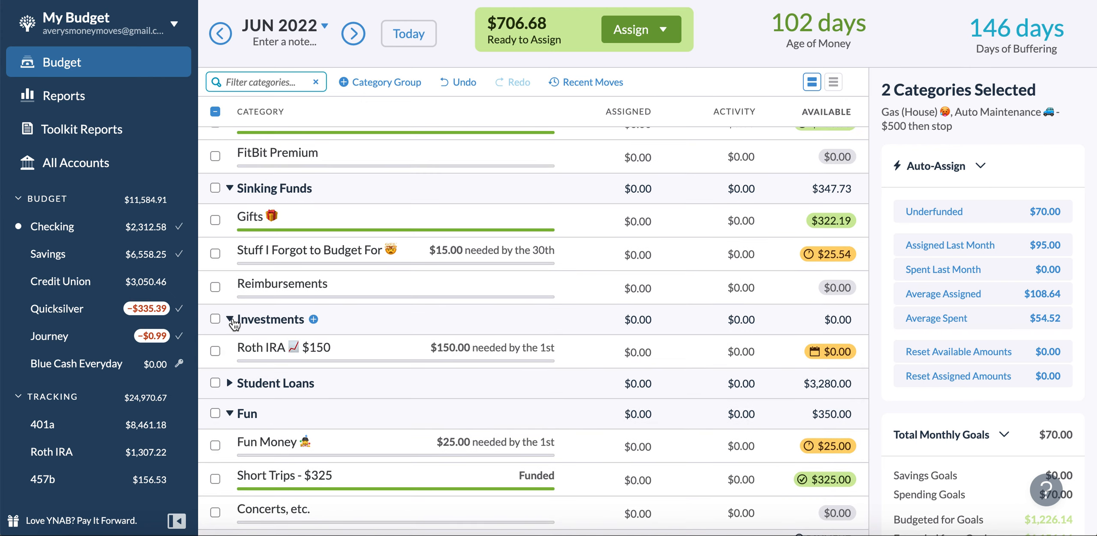
{"action": "scroll", "coordinate": [233, 324], "scroll_direction": "down", "scroll_amount": 4}
{"action": "left_click", "coordinate": [225, 253]}
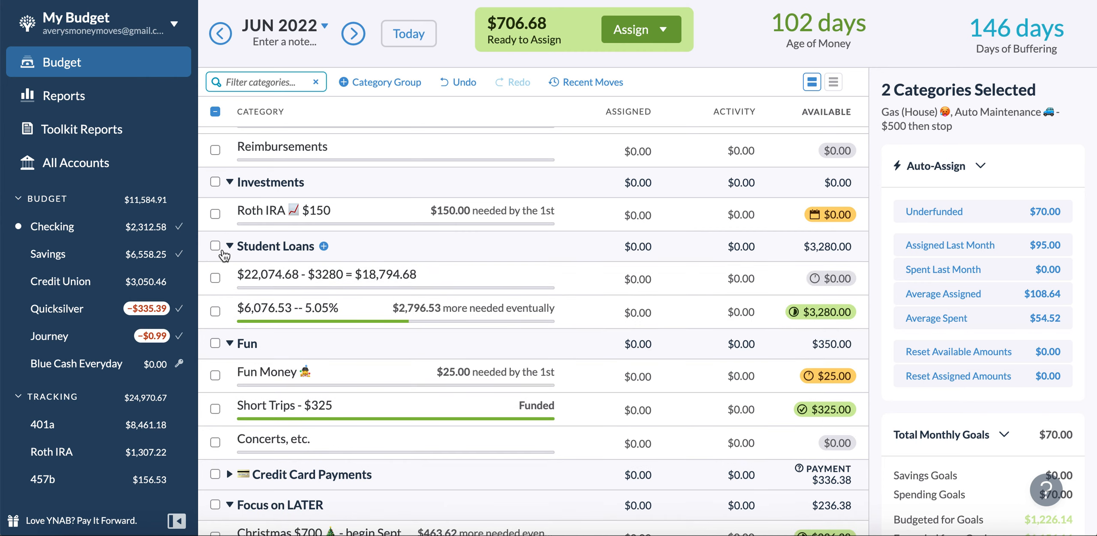
{"action": "scroll", "coordinate": [224, 256], "scroll_direction": "down", "scroll_amount": 3}
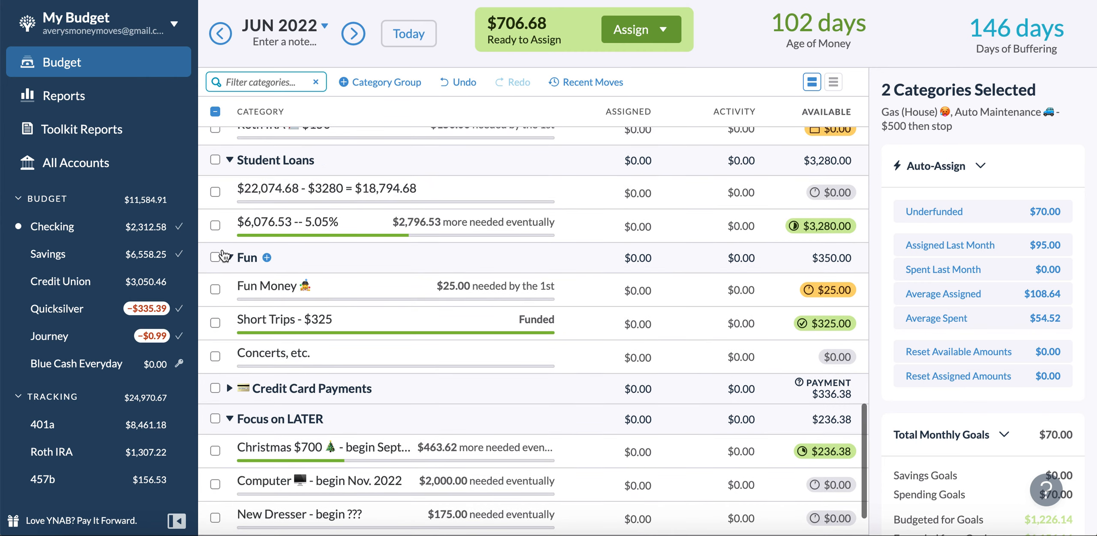
{"action": "scroll", "coordinate": [228, 269], "scroll_direction": "down", "scroll_amount": 4}
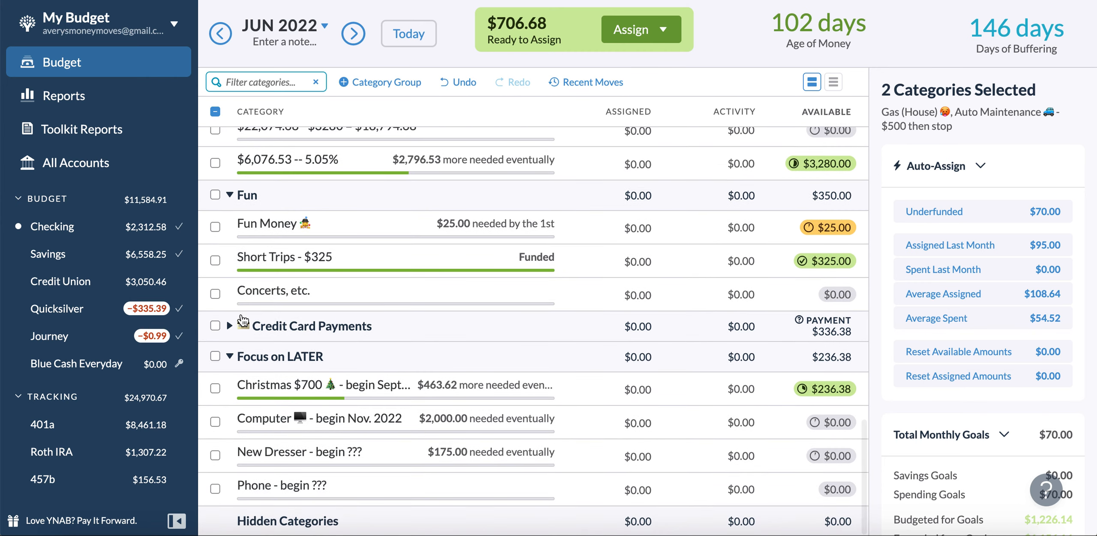
{"action": "scroll", "coordinate": [243, 320], "scroll_direction": "up", "scroll_amount": 15}
{"action": "scroll", "coordinate": [243, 321], "scroll_direction": "up", "scroll_amount": 10}
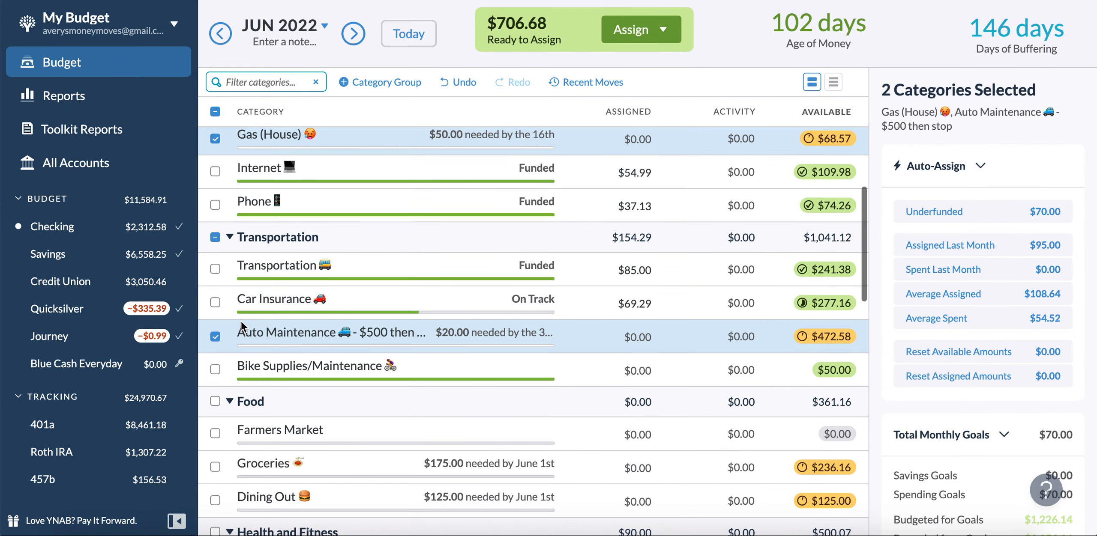
Step: Review the June 2022 categories from Focus on NOW through Focus on LATER to see which ones still need money
{"action": "scroll", "coordinate": [242, 329], "scroll_direction": "up", "scroll_amount": 1}
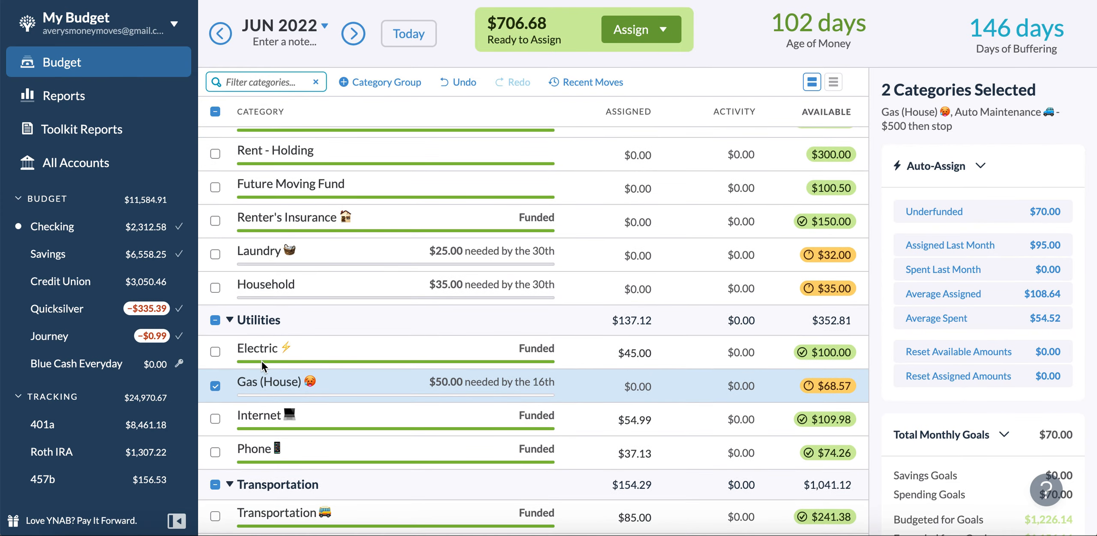
{"action": "scroll", "coordinate": [334, 402], "scroll_direction": "down", "scroll_amount": 3}
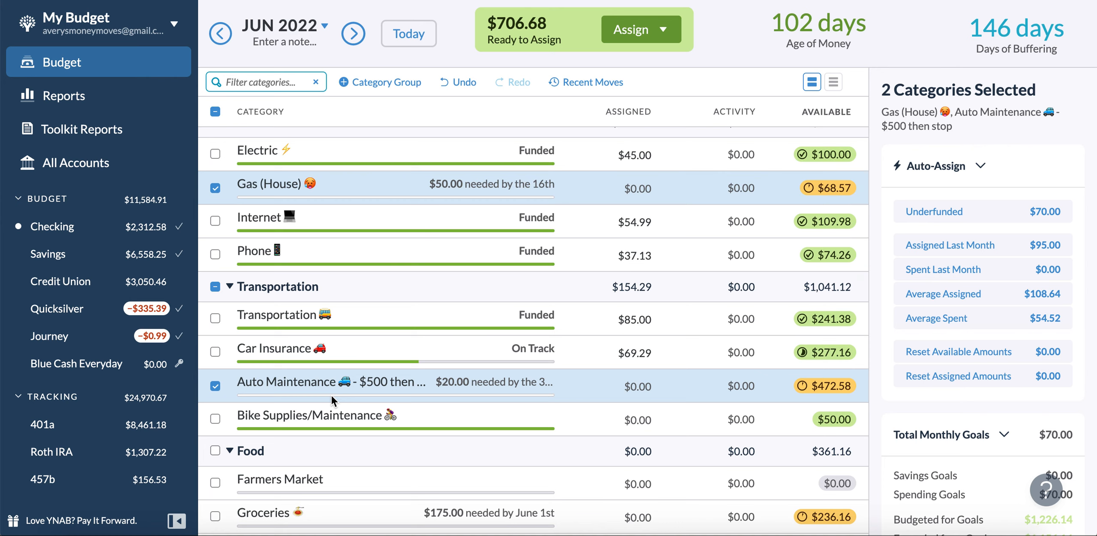
{"action": "scroll", "coordinate": [334, 402], "scroll_direction": "up", "scroll_amount": 8}
{"action": "scroll", "coordinate": [333, 401], "scroll_direction": "up", "scroll_amount": 2}
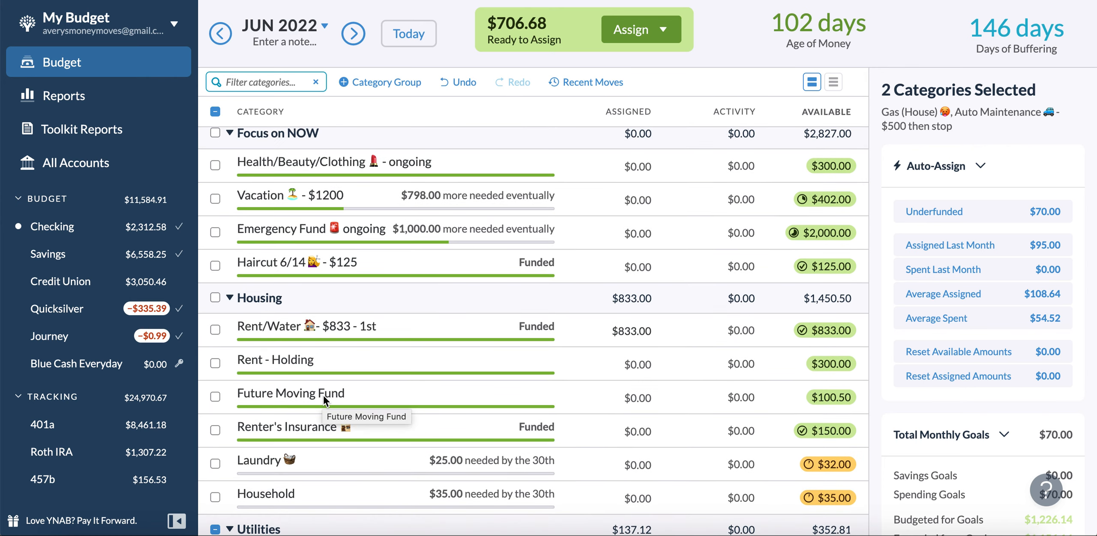
{"action": "scroll", "coordinate": [324, 401], "scroll_direction": "down", "scroll_amount": 13}
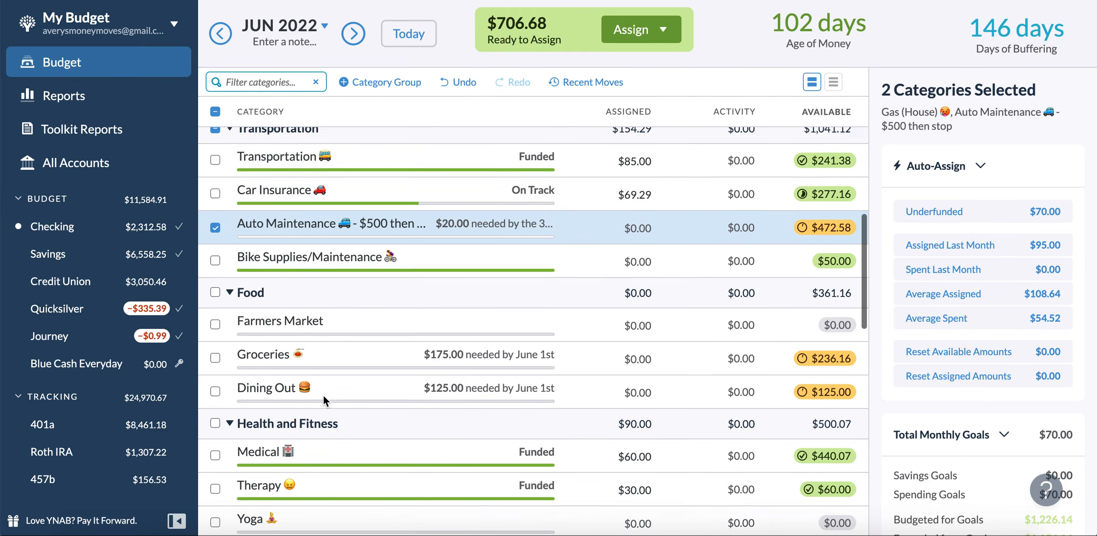
{"action": "scroll", "coordinate": [324, 400], "scroll_direction": "down", "scroll_amount": 3}
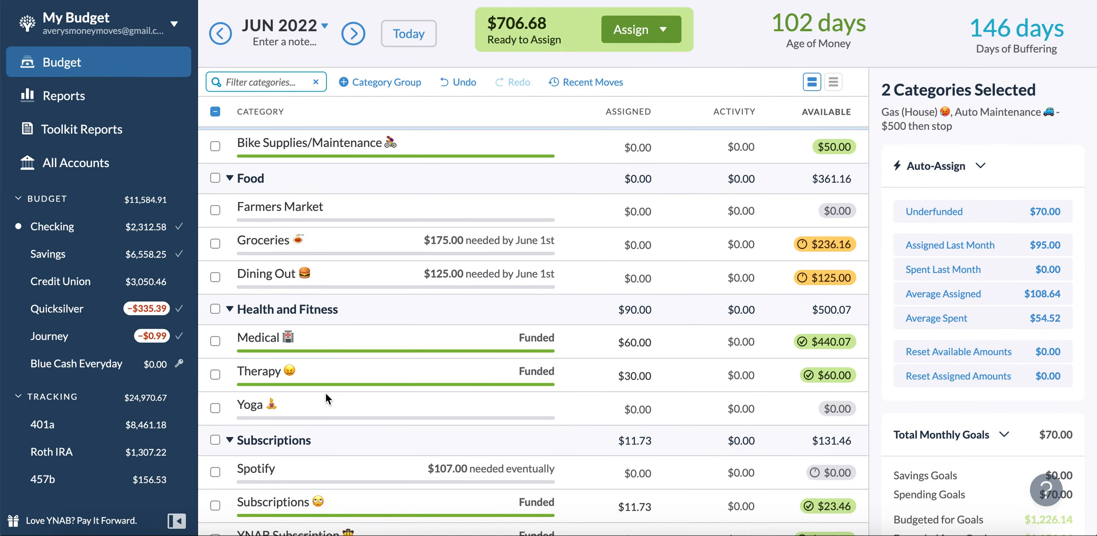
{"action": "scroll", "coordinate": [325, 395], "scroll_direction": "down", "scroll_amount": 3}
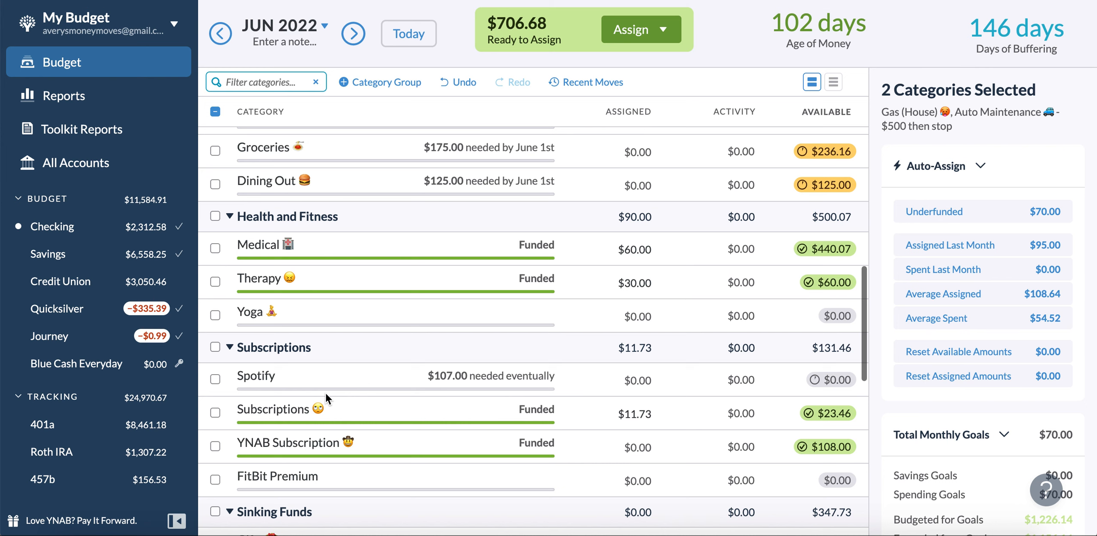
{"action": "scroll", "coordinate": [326, 396], "scroll_direction": "down", "scroll_amount": 5}
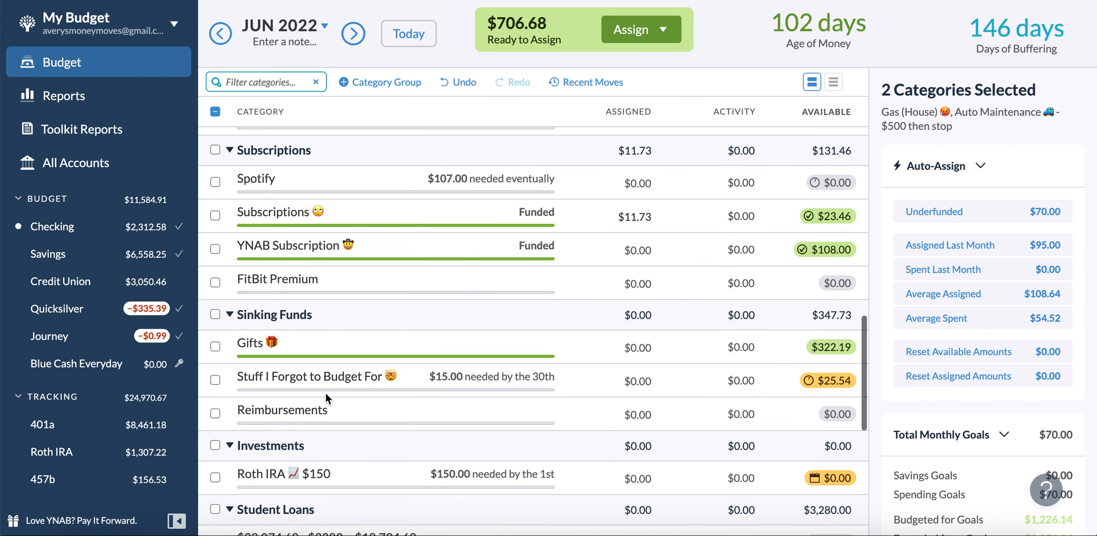
{"action": "scroll", "coordinate": [326, 393], "scroll_direction": "up", "scroll_amount": 1}
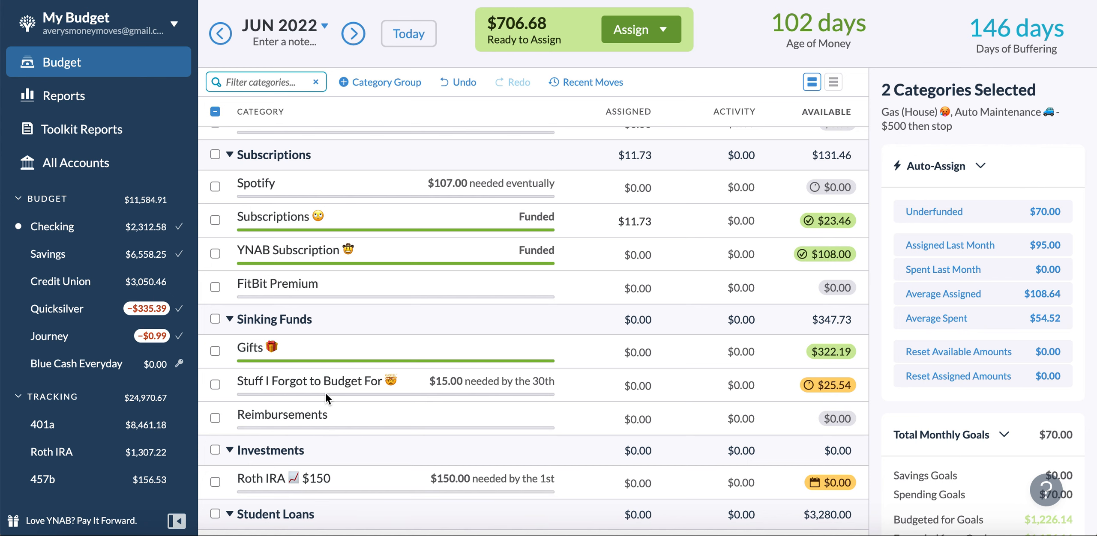
{"action": "scroll", "coordinate": [326, 392], "scroll_direction": "down", "scroll_amount": 5}
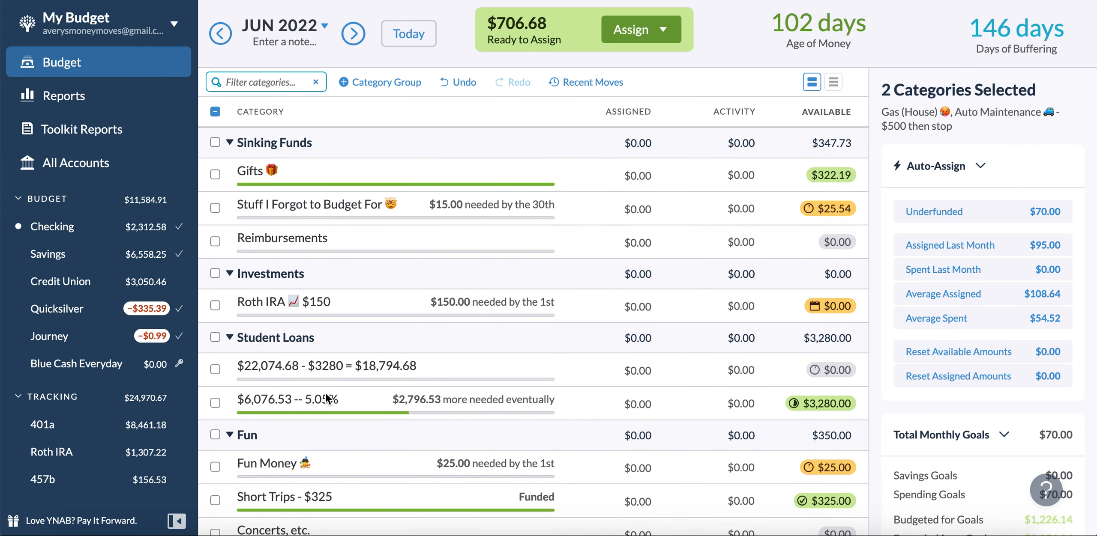
{"action": "scroll", "coordinate": [326, 399], "scroll_direction": "down", "scroll_amount": 3}
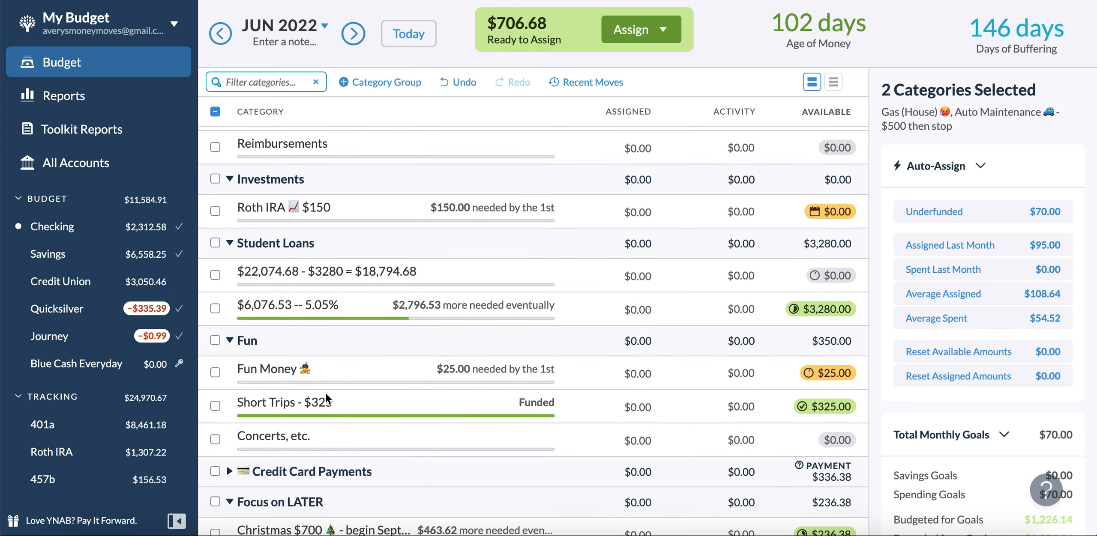
{"action": "scroll", "coordinate": [326, 399], "scroll_direction": "down", "scroll_amount": 4}
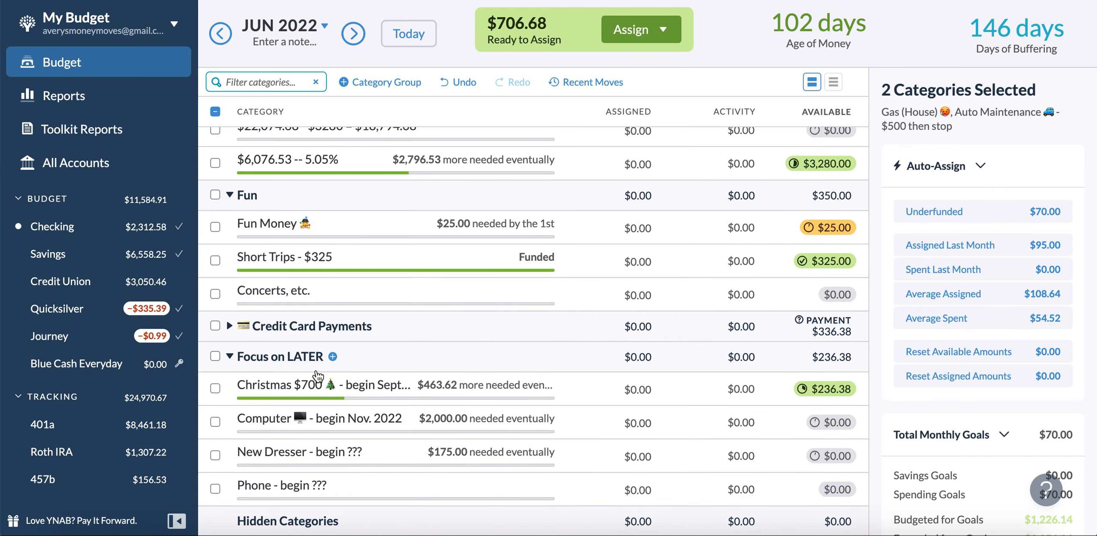
{"action": "scroll", "coordinate": [316, 374], "scroll_direction": "up", "scroll_amount": 15}
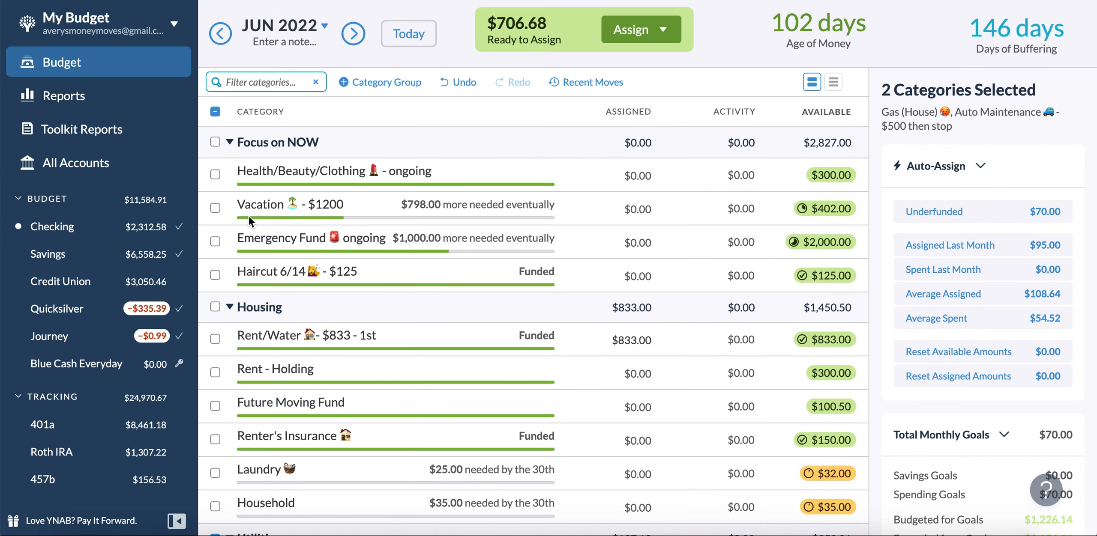
Step: Add Laundry, Household and Groceries to the selected June categories, auto-assign their underfunded amounts, and clear the selection
{"action": "scroll", "coordinate": [248, 215], "scroll_direction": "down", "scroll_amount": 5}
{"action": "left_click", "coordinate": [215, 306]}
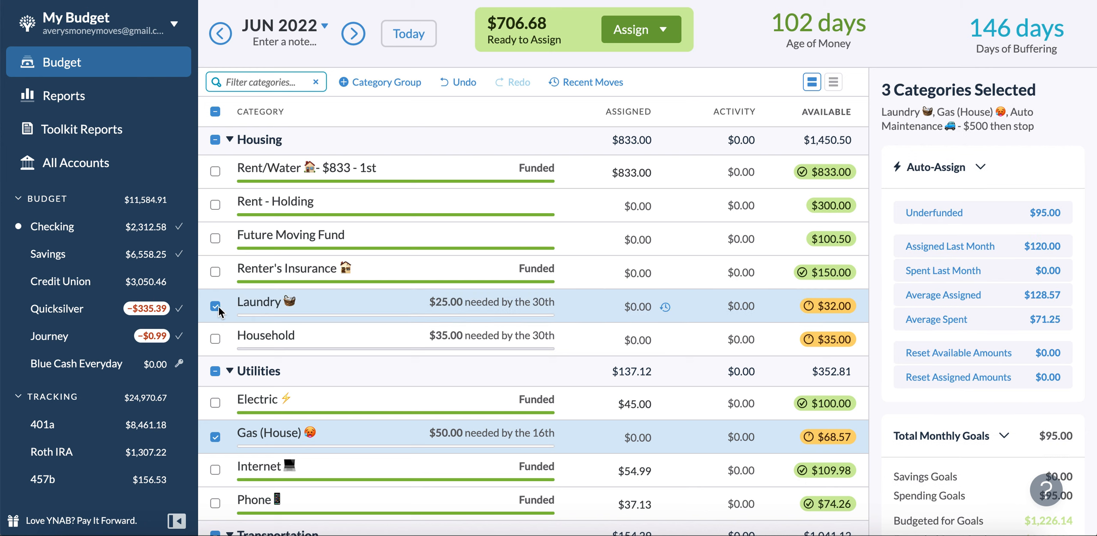
{"action": "left_click", "coordinate": [215, 338]}
{"action": "scroll", "coordinate": [222, 343], "scroll_direction": "down", "scroll_amount": 4}
{"action": "scroll", "coordinate": [232, 345], "scroll_direction": "down", "scroll_amount": 1}
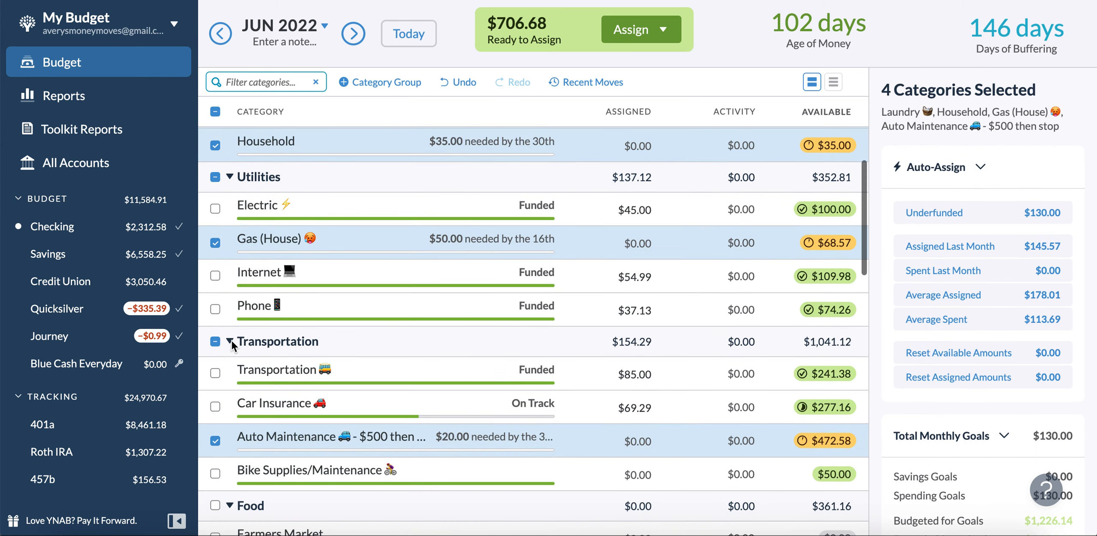
{"action": "scroll", "coordinate": [232, 345], "scroll_direction": "down", "scroll_amount": 4}
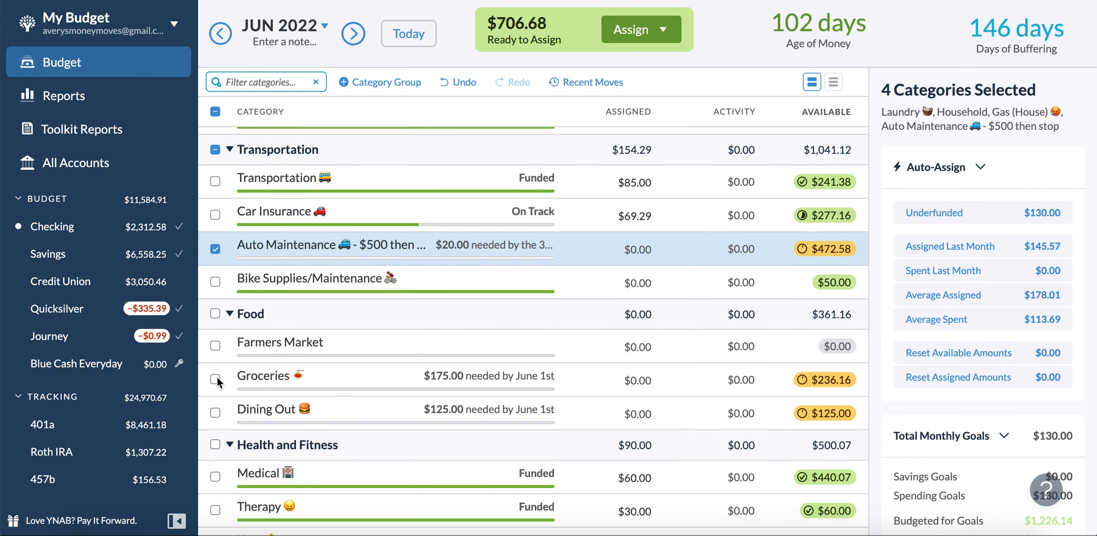
{"action": "left_click", "coordinate": [216, 380]}
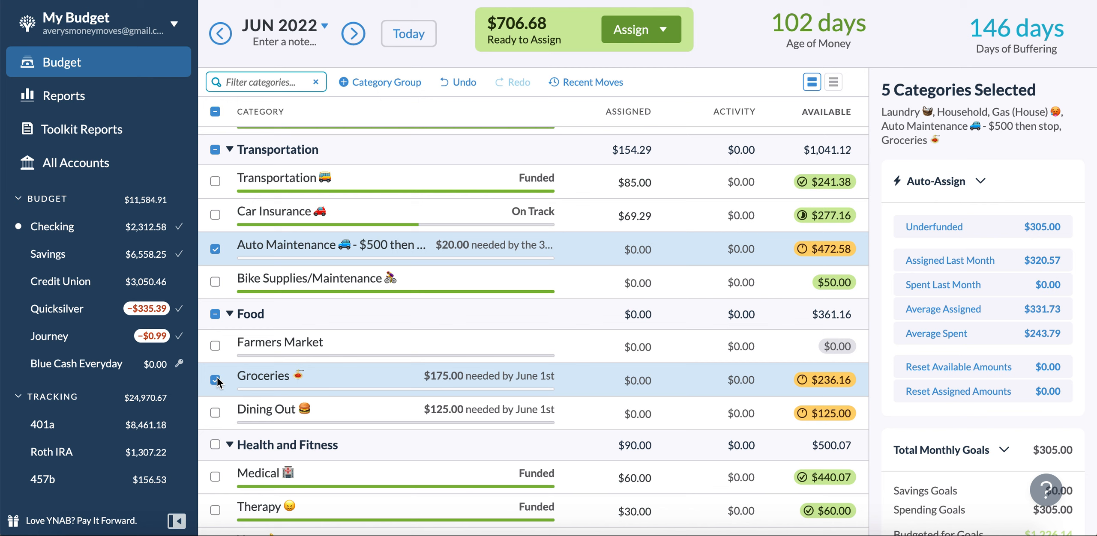
{"action": "left_click", "coordinate": [934, 227]}
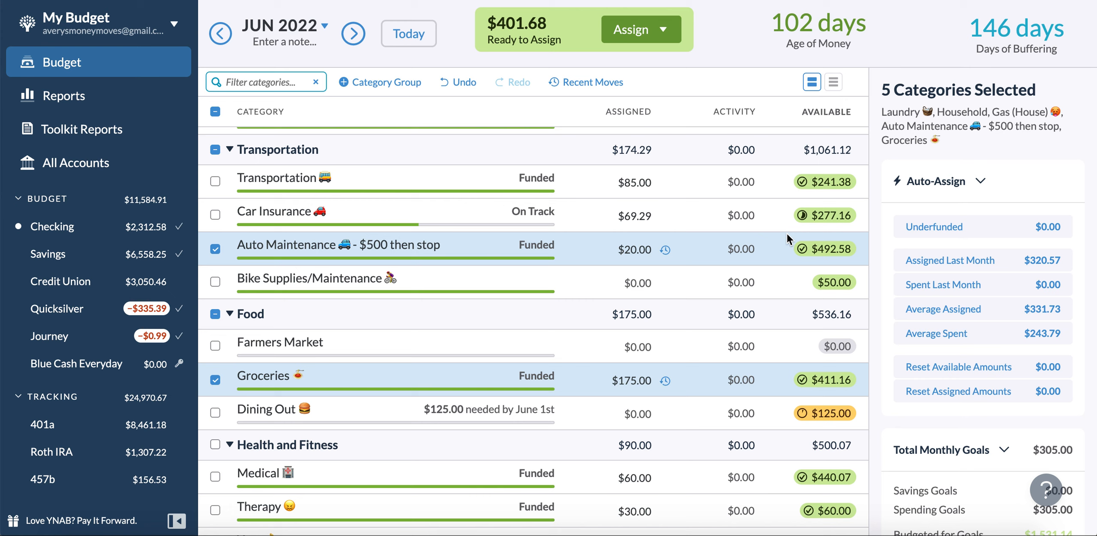
{"action": "left_click", "coordinate": [215, 112]}
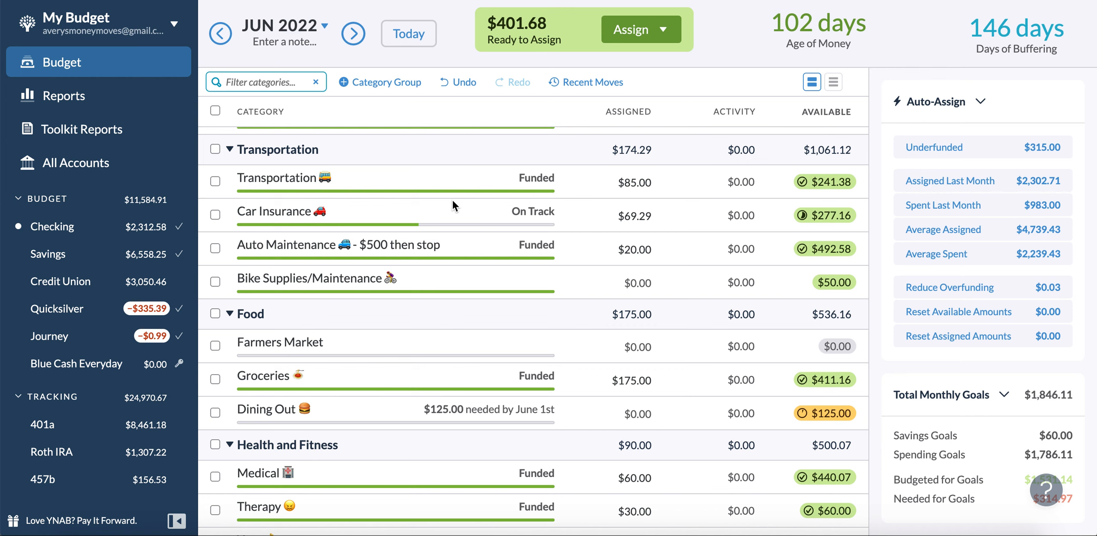
Step: Switch the budget back to May 2022 and set the assigned amount of the Vacation category to $98.00
{"action": "scroll", "coordinate": [453, 198], "scroll_direction": "up", "scroll_amount": 10}
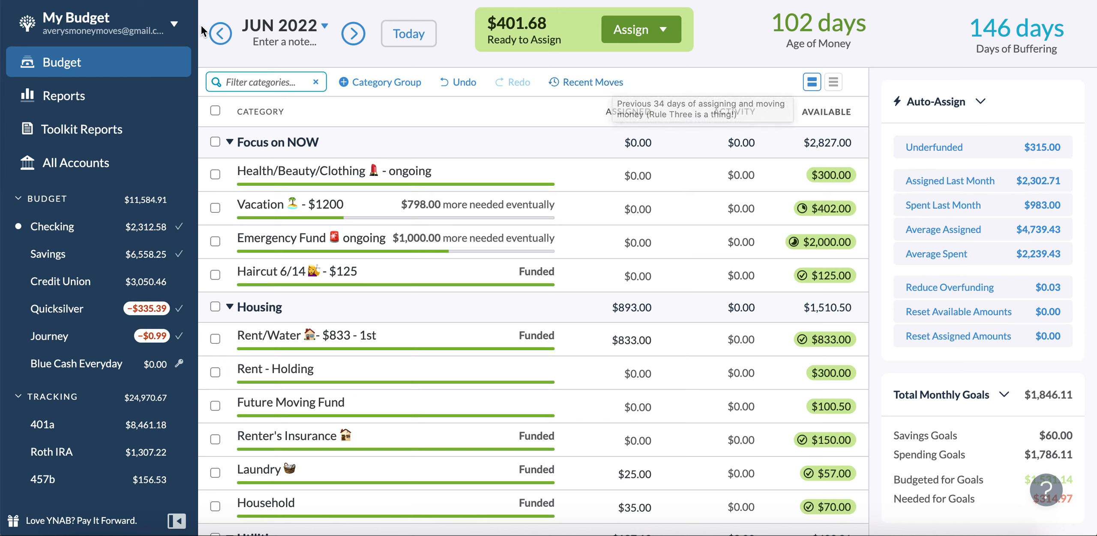
{"action": "left_click", "coordinate": [221, 34]}
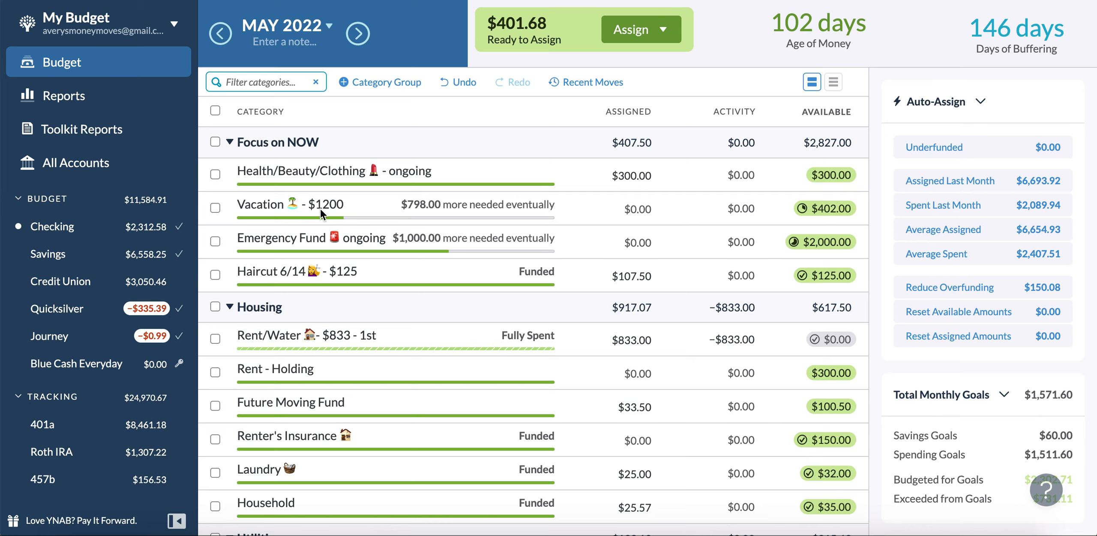
{"action": "mouse_move", "coordinate": [320, 210]}
{"action": "left_click", "coordinate": [622, 209]}
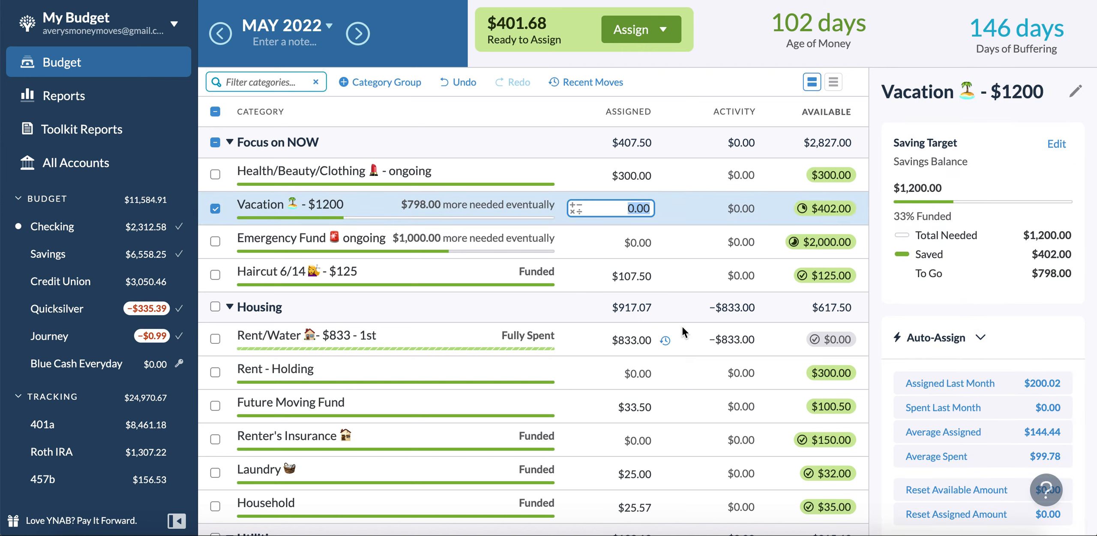
{"action": "type", "text": "98"}
{"action": "key", "text": "Return"}
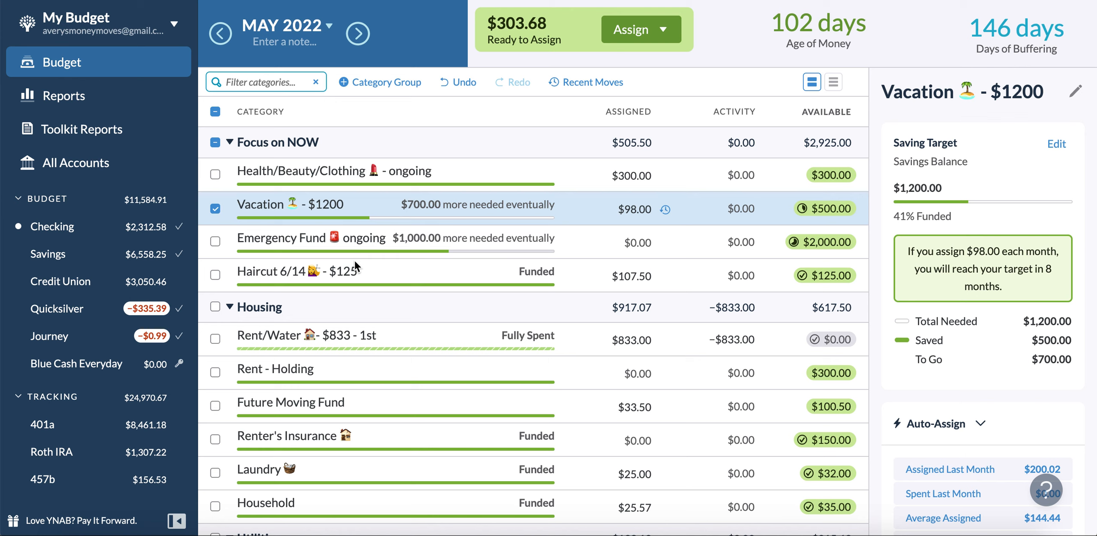
Step: Set the May assigned amount of the Emergency Fund category to $100.00
{"action": "scroll", "coordinate": [355, 260], "scroll_direction": "down", "scroll_amount": 2}
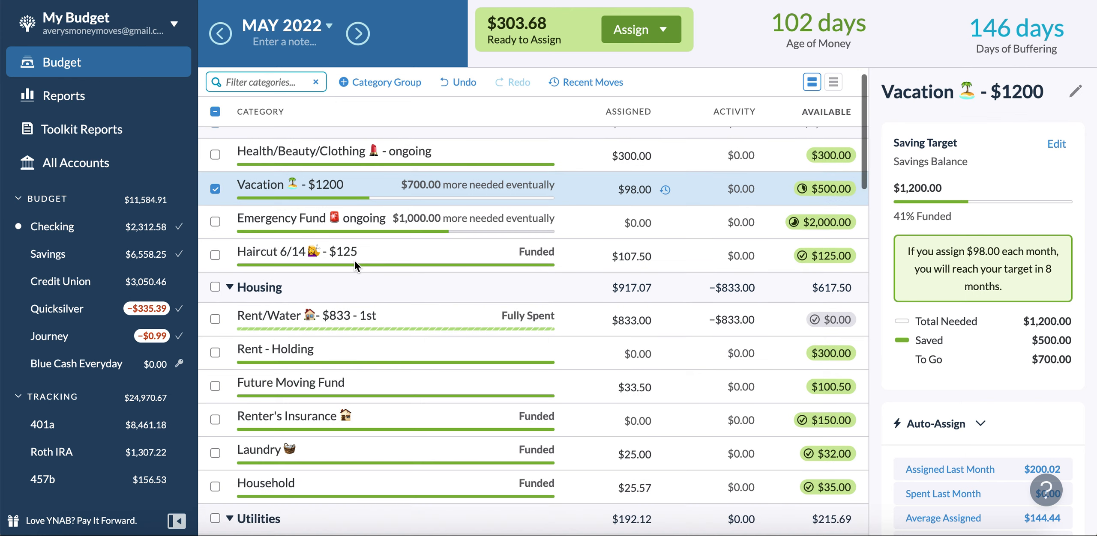
{"action": "scroll", "coordinate": [354, 260], "scroll_direction": "down", "scroll_amount": 5}
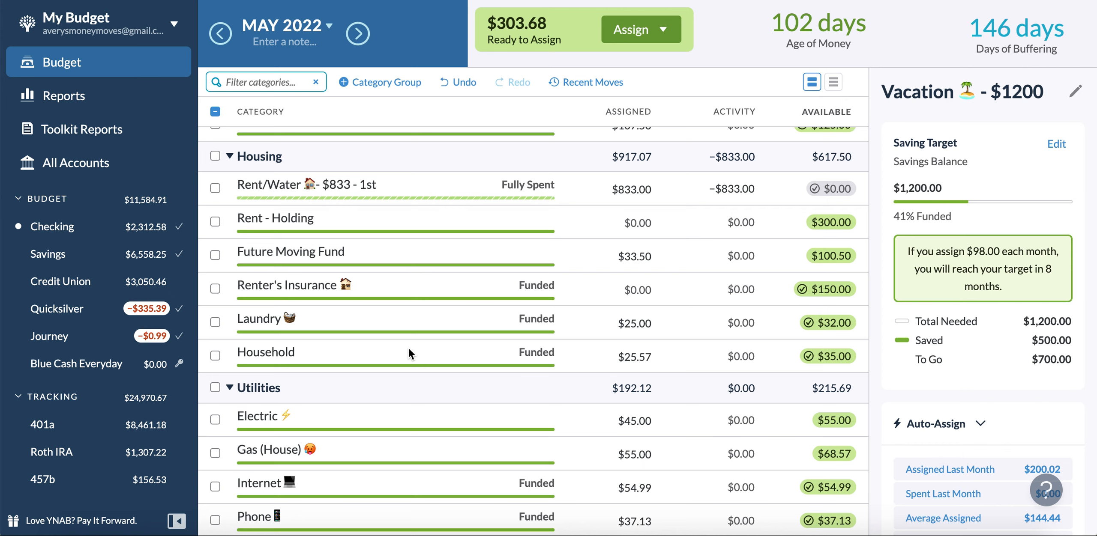
{"action": "scroll", "coordinate": [408, 348], "scroll_direction": "up", "scroll_amount": 7}
{"action": "left_click", "coordinate": [613, 243]}
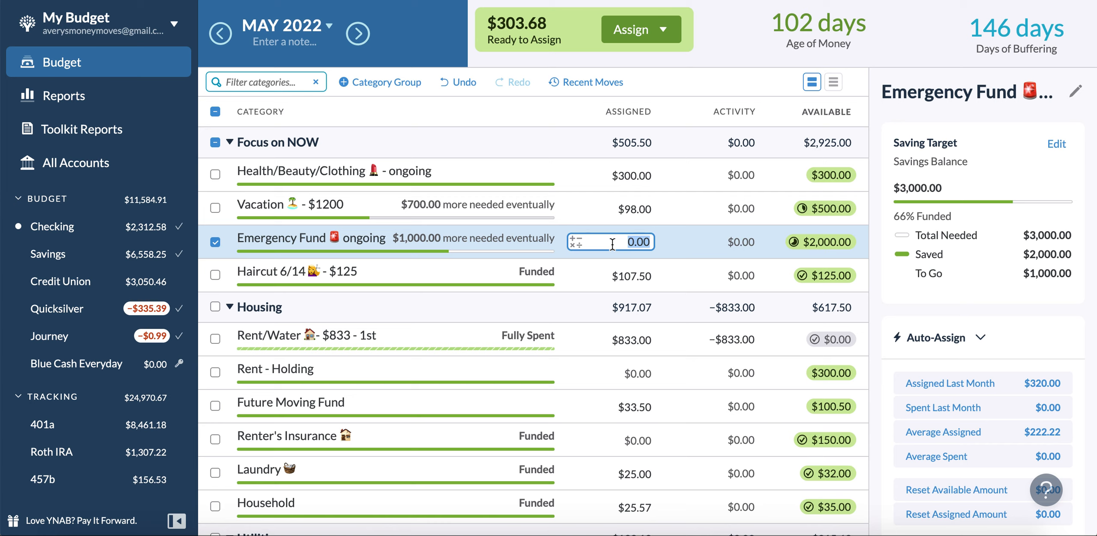
{"action": "type", "text": "100"}
{"action": "key", "text": "Return"}
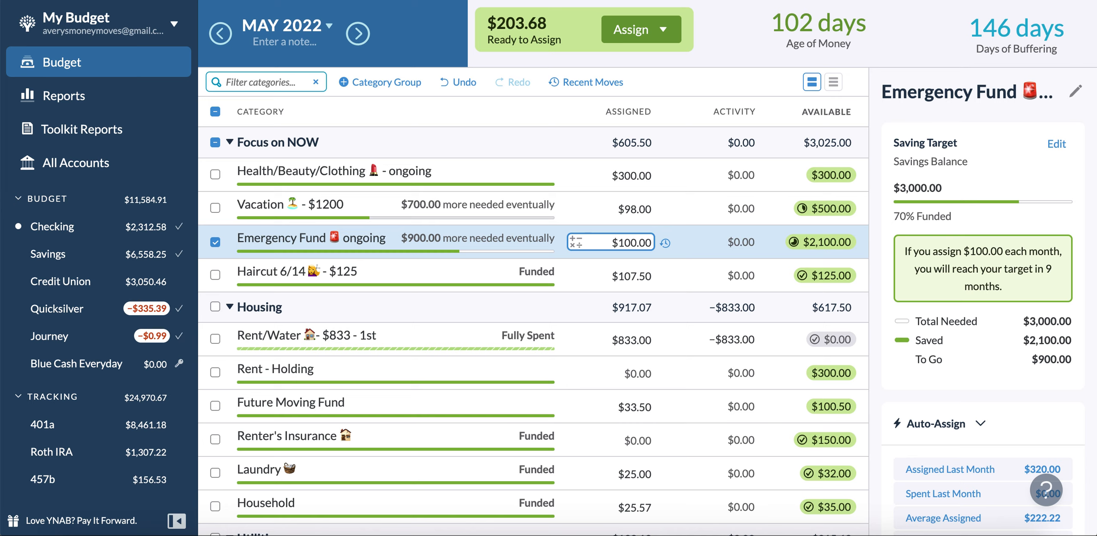
Step: Review the May 2022 categories from Focus on NOW down to Focus on LATER for places to put the remaining money
{"action": "scroll", "coordinate": [533, 305], "scroll_direction": "down", "scroll_amount": 15}
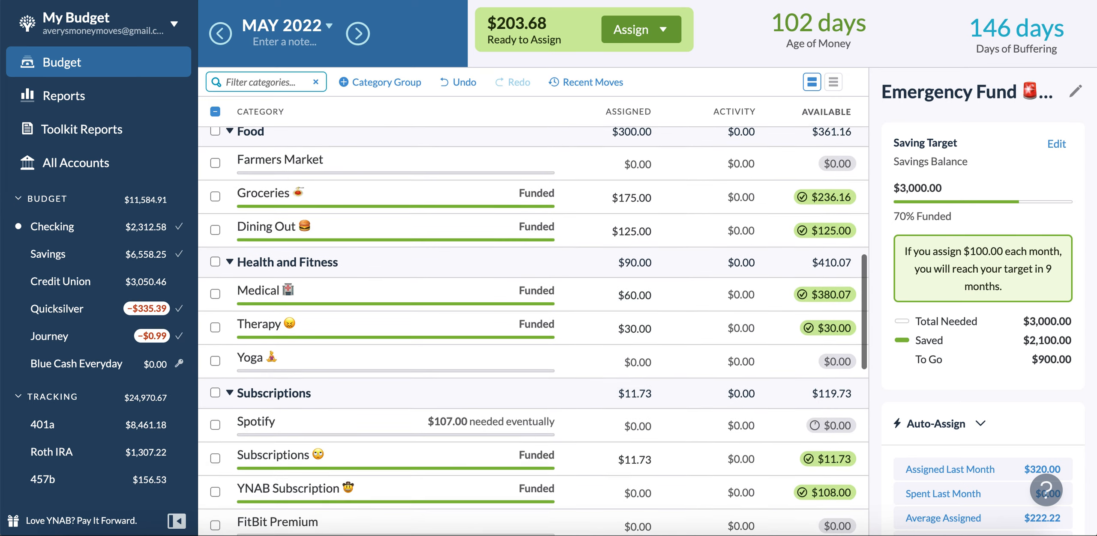
{"action": "scroll", "coordinate": [533, 332], "scroll_direction": "down", "scroll_amount": 10}
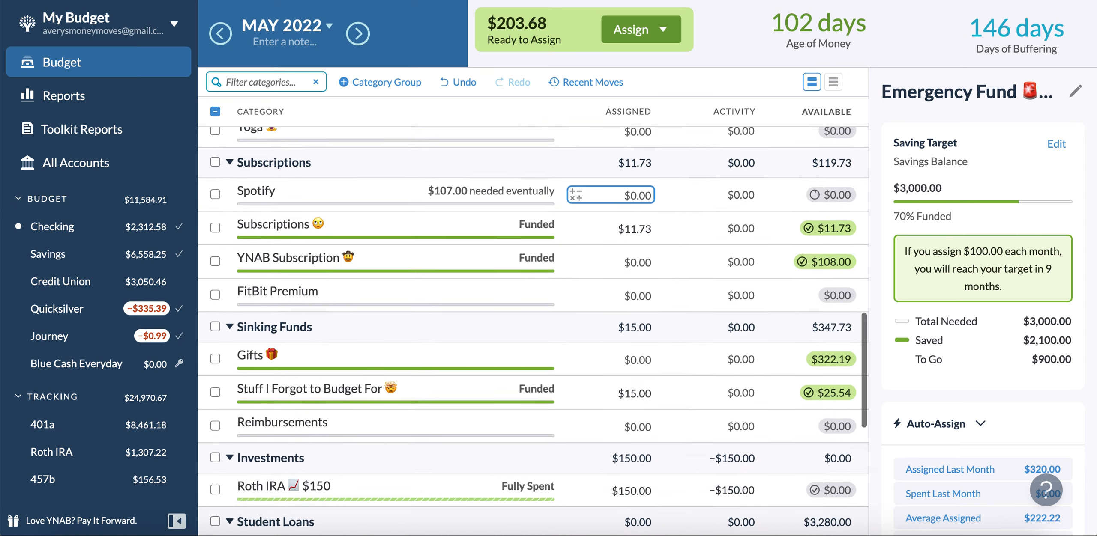
{"action": "scroll", "coordinate": [533, 331], "scroll_direction": "down", "scroll_amount": 10}
{"action": "scroll", "coordinate": [533, 332], "scroll_direction": "up", "scroll_amount": 2}
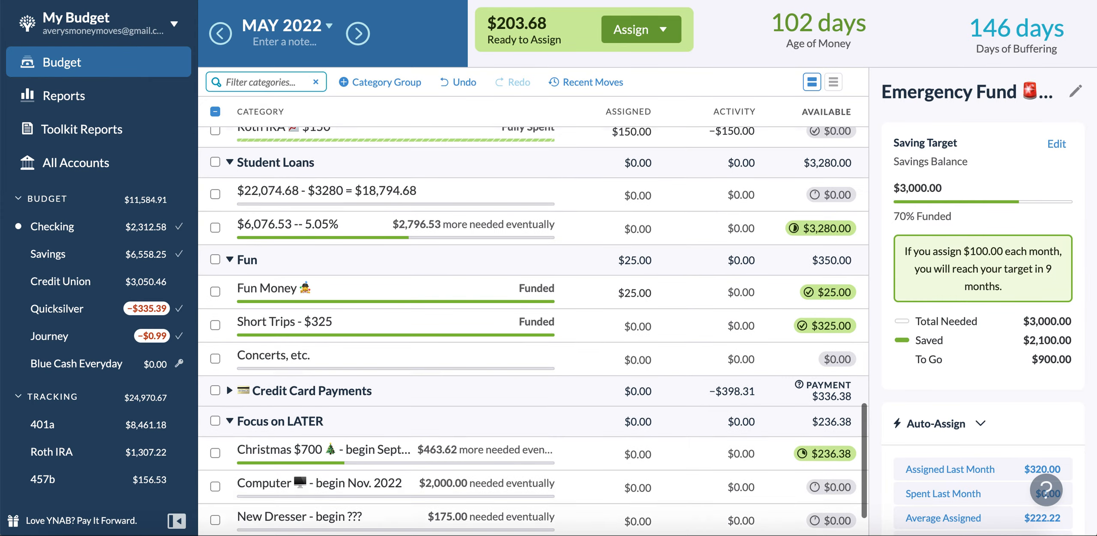
{"action": "scroll", "coordinate": [610, 248], "scroll_direction": "up", "scroll_amount": 2}
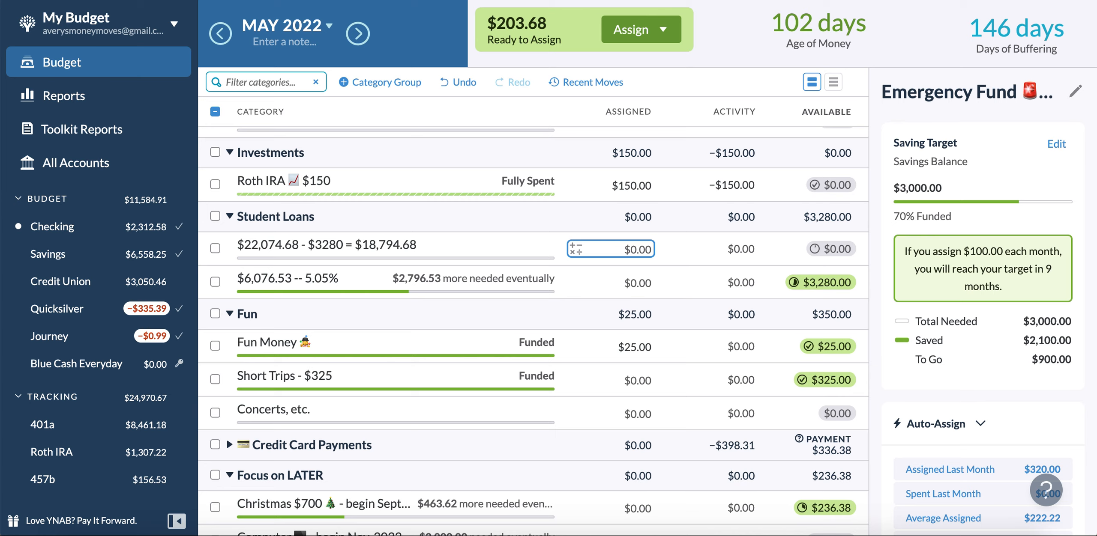
{"action": "scroll", "coordinate": [435, 216], "scroll_direction": "up", "scroll_amount": 15}
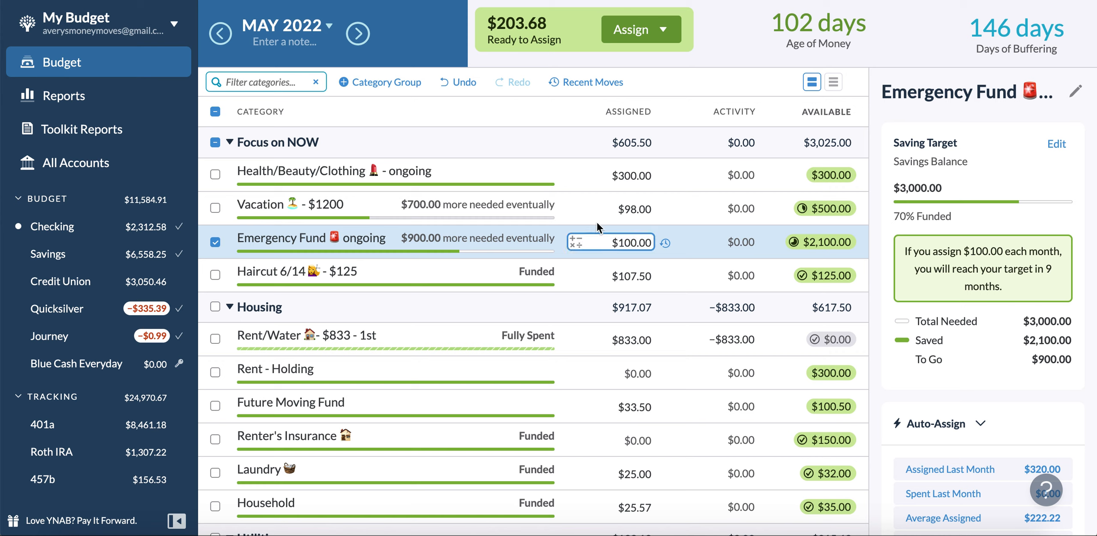
{"action": "left_click", "coordinate": [587, 180]}
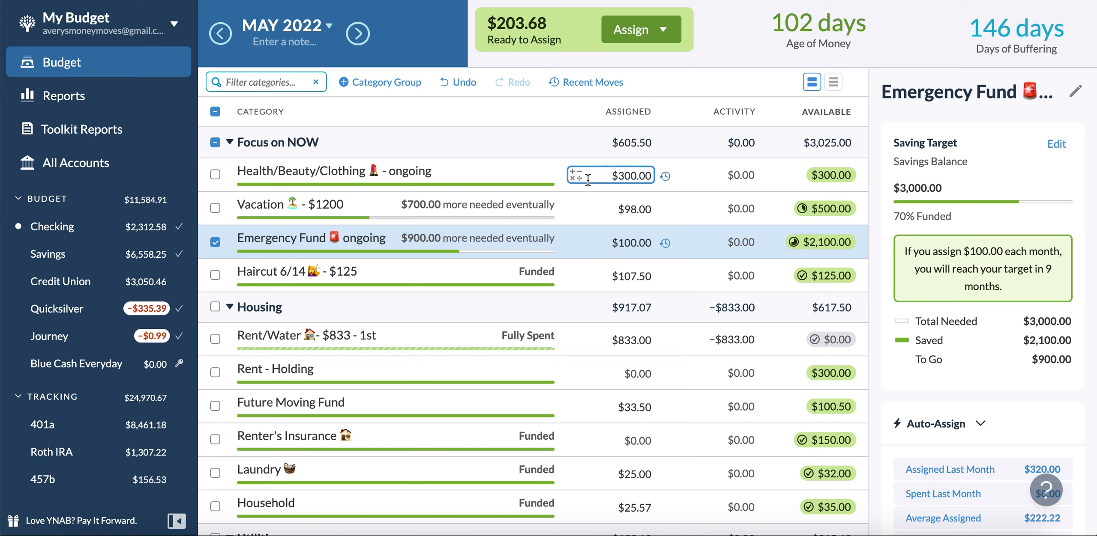
{"action": "left_click", "coordinate": [617, 407]}
{"action": "left_click", "coordinate": [621, 429]}
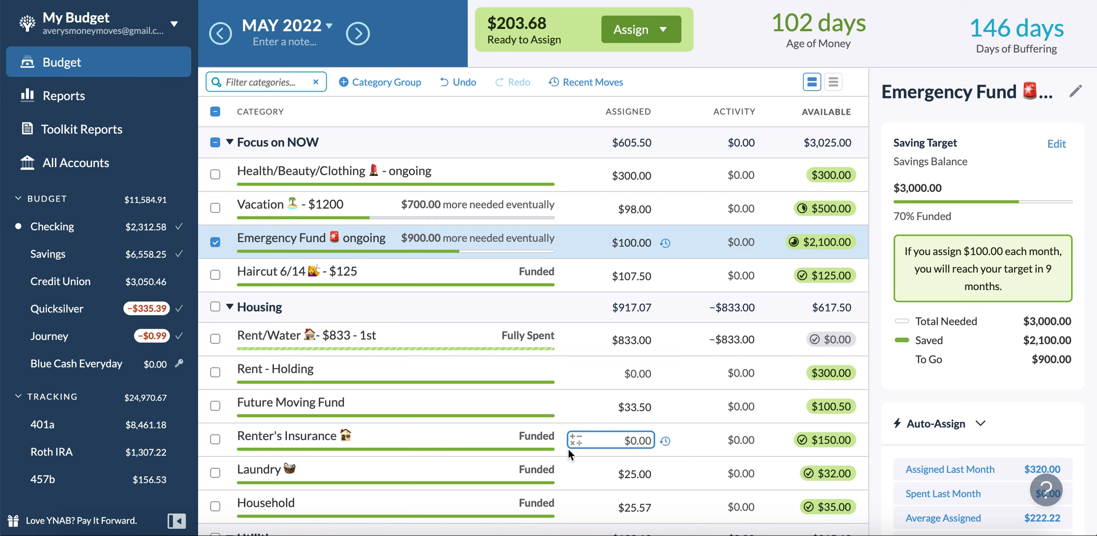
Step: Set the May assigned amount of the 5.05% student loan category to $100.00
{"action": "scroll", "coordinate": [557, 446], "scroll_direction": "down", "scroll_amount": 15}
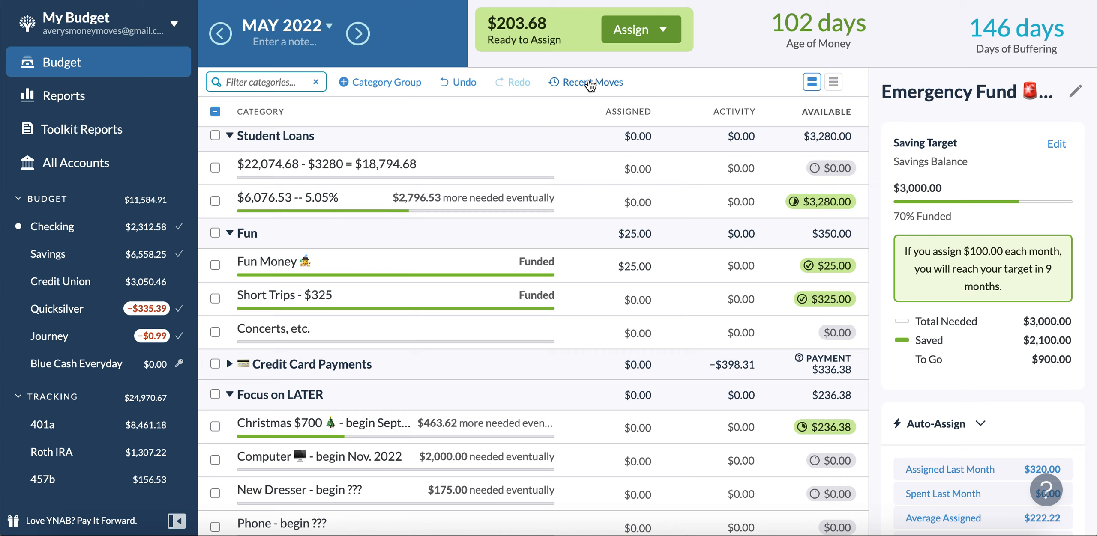
{"action": "left_click", "coordinate": [613, 202]}
{"action": "type", "text": "q0"}
{"action": "key", "text": "BackSpace"}
{"action": "key", "text": "BackSpace"}
{"action": "type", "text": "100"}
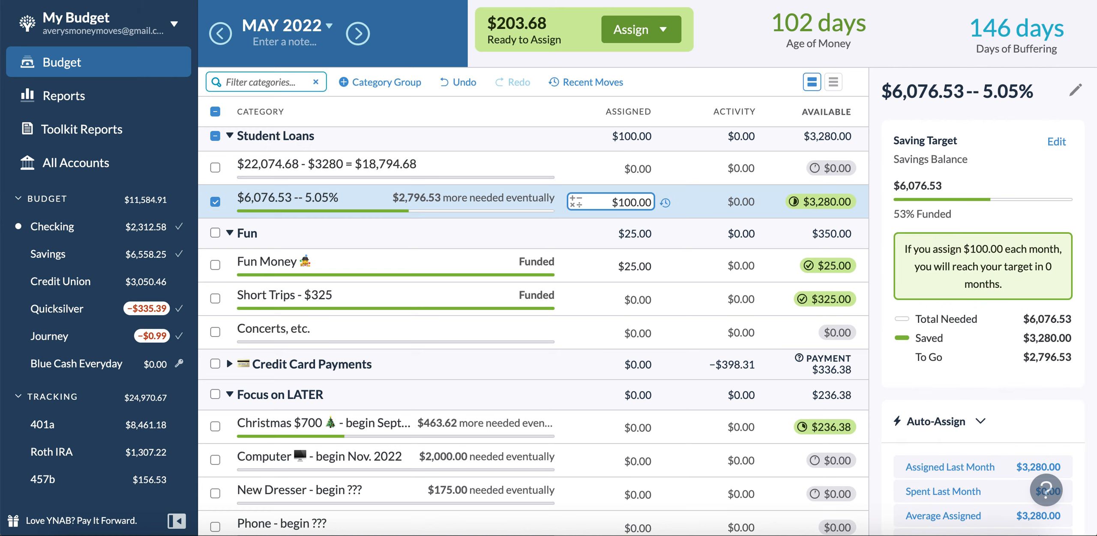
Step: Apply the $100.00 assignment to the 5.05% student loan category and look through the list of hidden categories
{"action": "key", "text": "Return"}
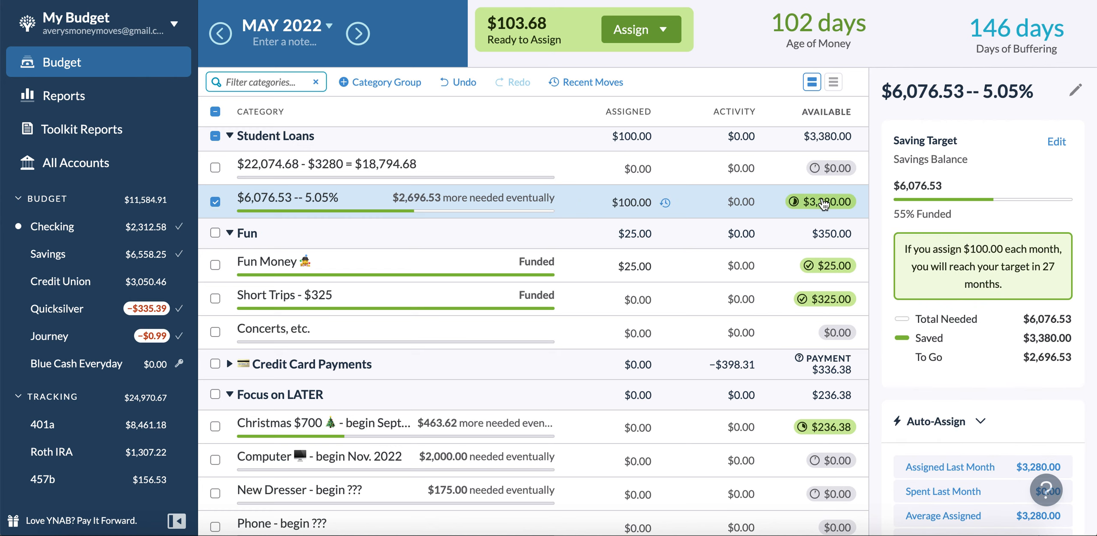
{"action": "scroll", "coordinate": [527, 221], "scroll_direction": "down", "scroll_amount": 1}
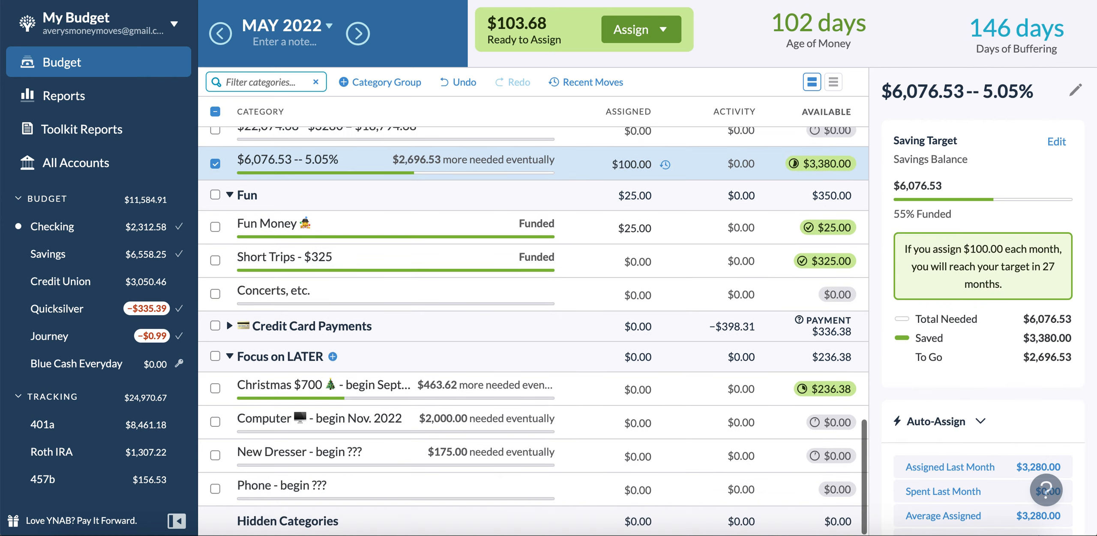
{"action": "left_click", "coordinate": [287, 521]}
{"action": "scroll", "coordinate": [240, 385], "scroll_direction": "down", "scroll_amount": 5}
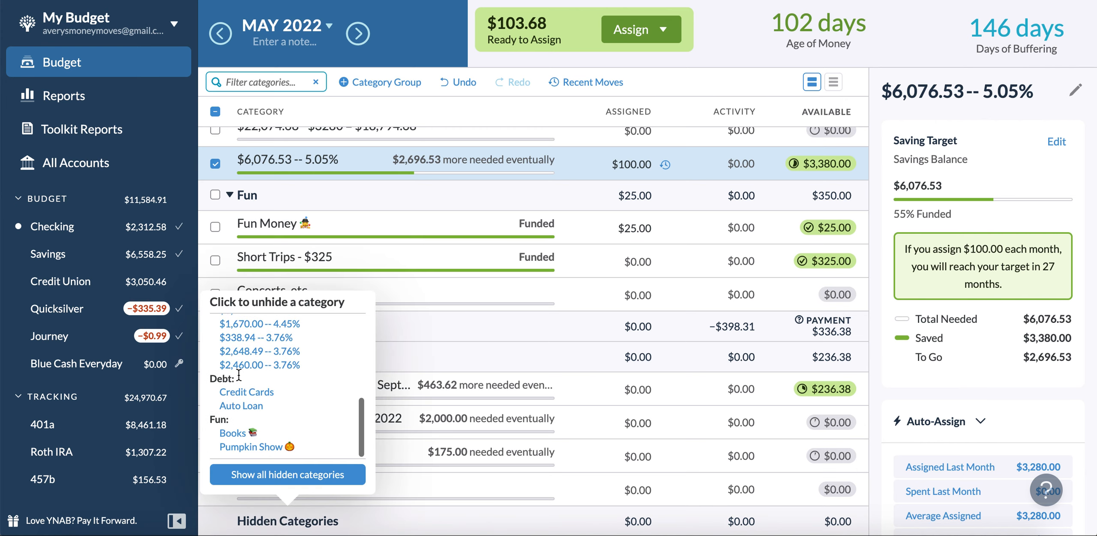
{"action": "scroll", "coordinate": [239, 374], "scroll_direction": "up", "scroll_amount": 3}
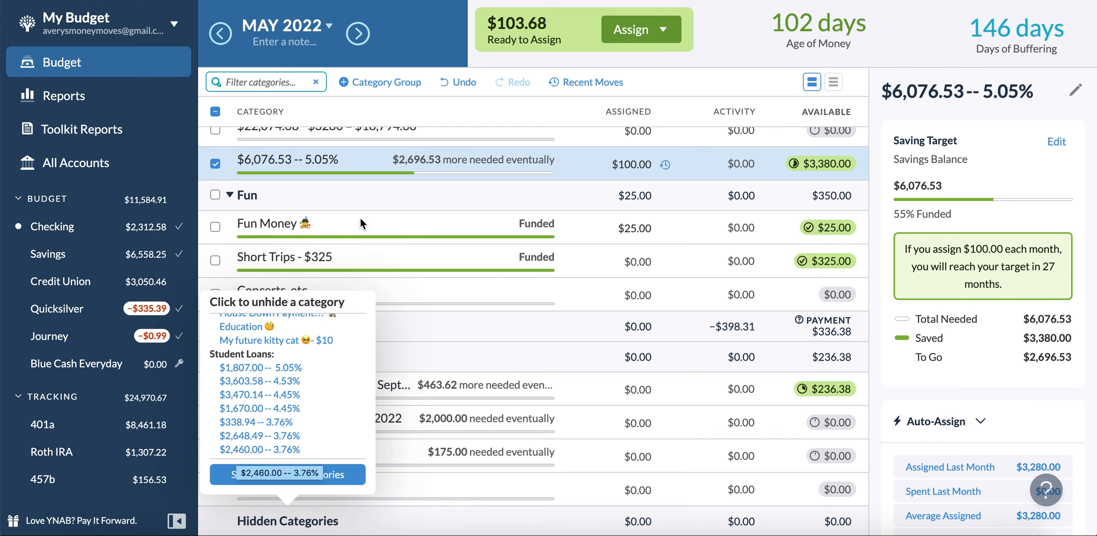
{"action": "left_click", "coordinate": [215, 164]}
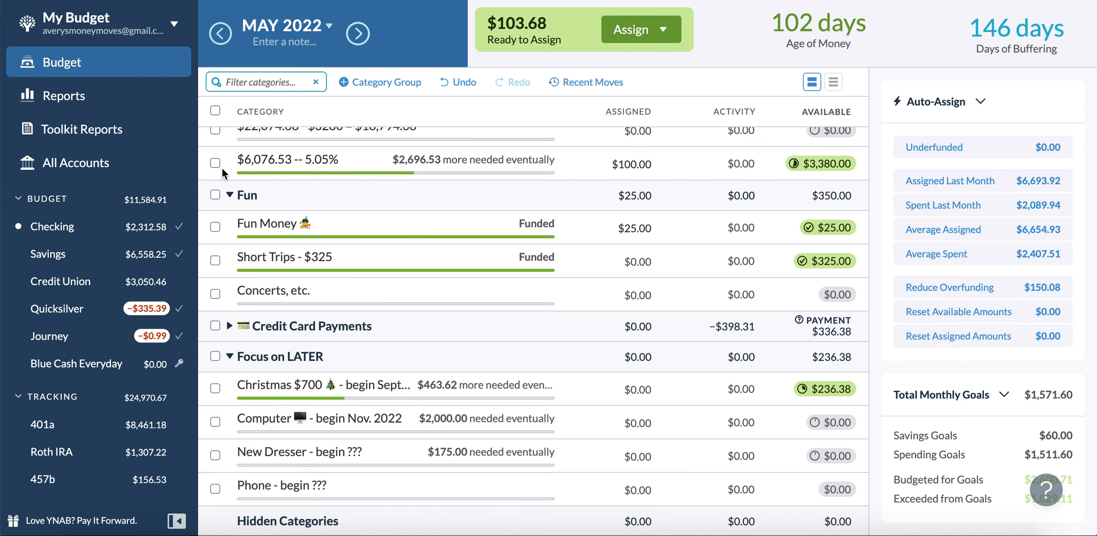
Step: Collapse the Focus on LATER category group
{"action": "scroll", "coordinate": [540, 221], "scroll_direction": "up", "scroll_amount": 1}
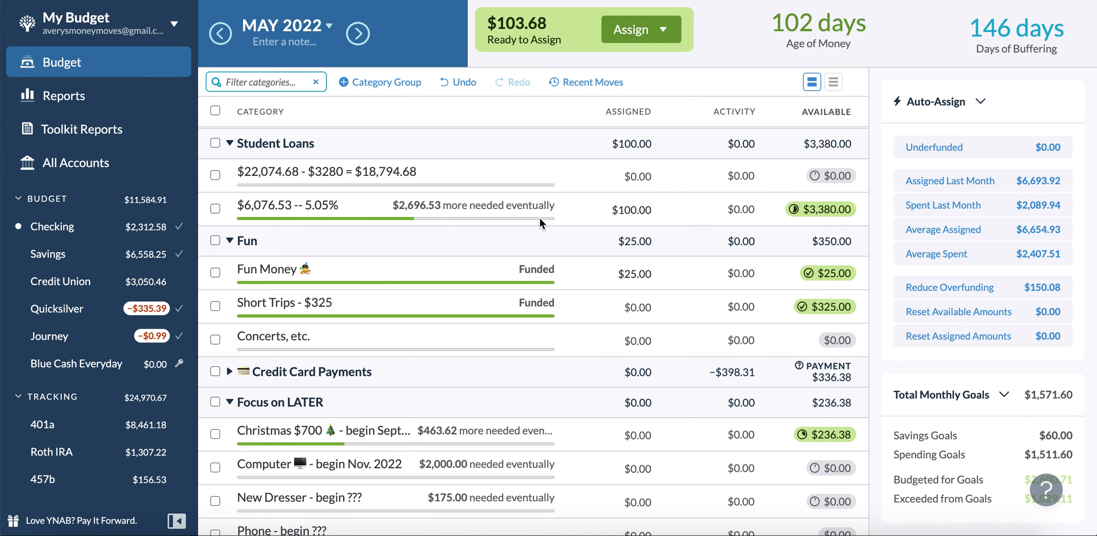
{"action": "scroll", "coordinate": [540, 218], "scroll_direction": "down", "scroll_amount": 1}
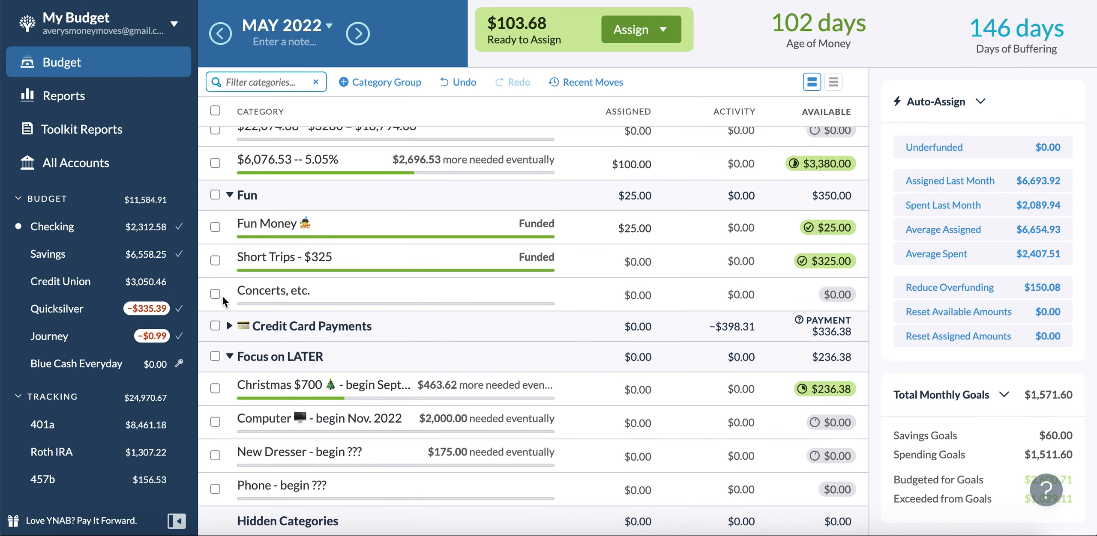
{"action": "scroll", "coordinate": [218, 348], "scroll_direction": "up", "scroll_amount": 1}
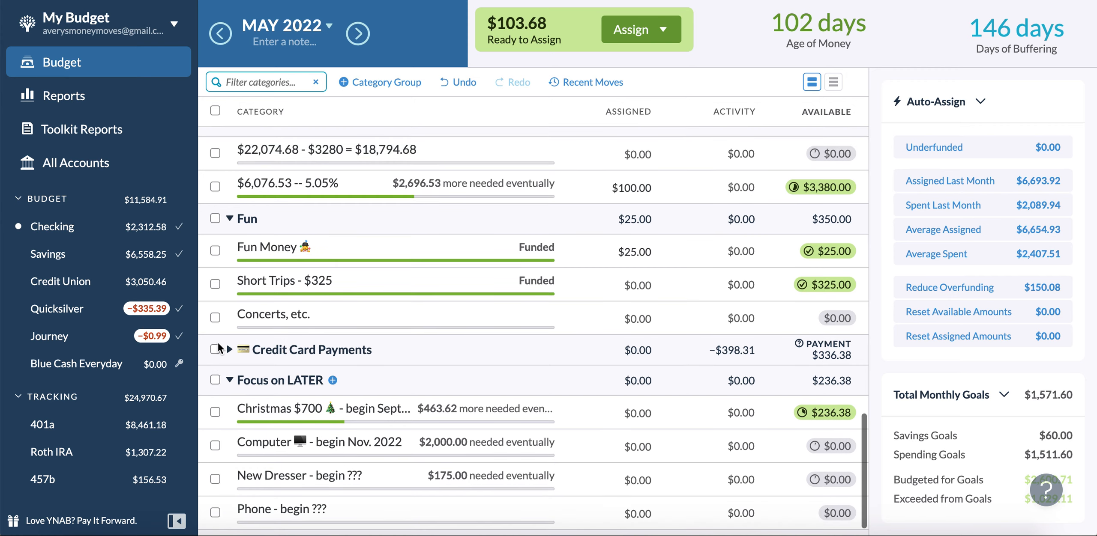
{"action": "left_click", "coordinate": [231, 374]}
Step: Add $50 to the May assigned amount of the Emergency Fund category, making it $150.00
{"action": "scroll", "coordinate": [233, 377], "scroll_direction": "up", "scroll_amount": 10}
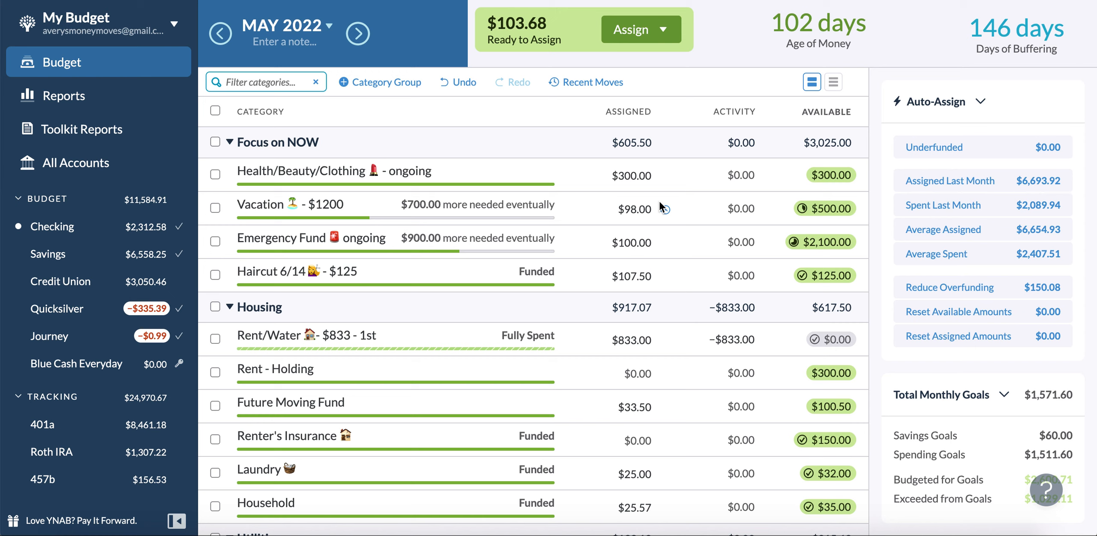
{"action": "left_click", "coordinate": [643, 176]}
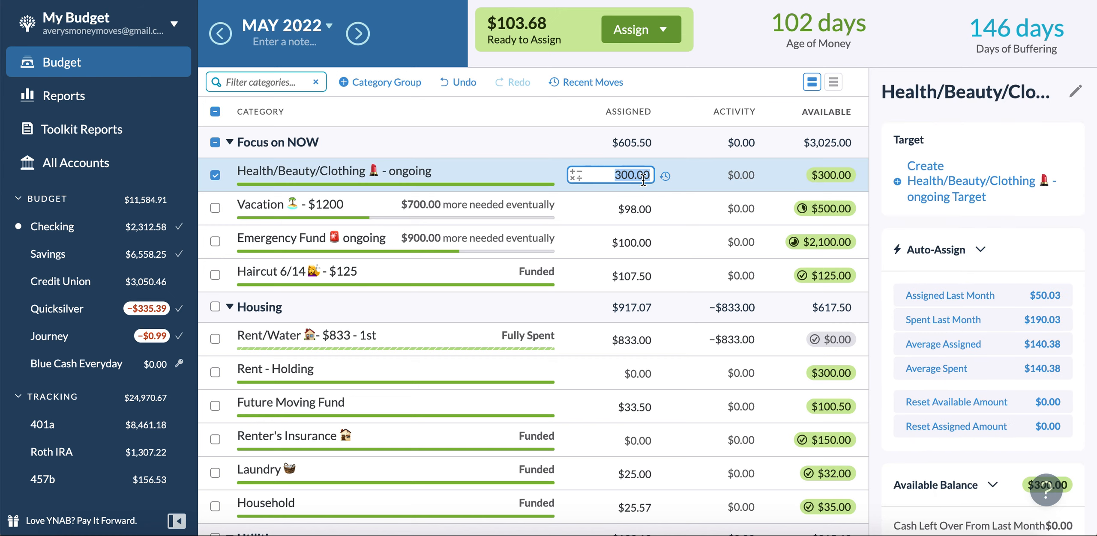
{"action": "key", "text": "Right"}
{"action": "left_click", "coordinate": [634, 240]}
{"action": "key", "text": "Right"}
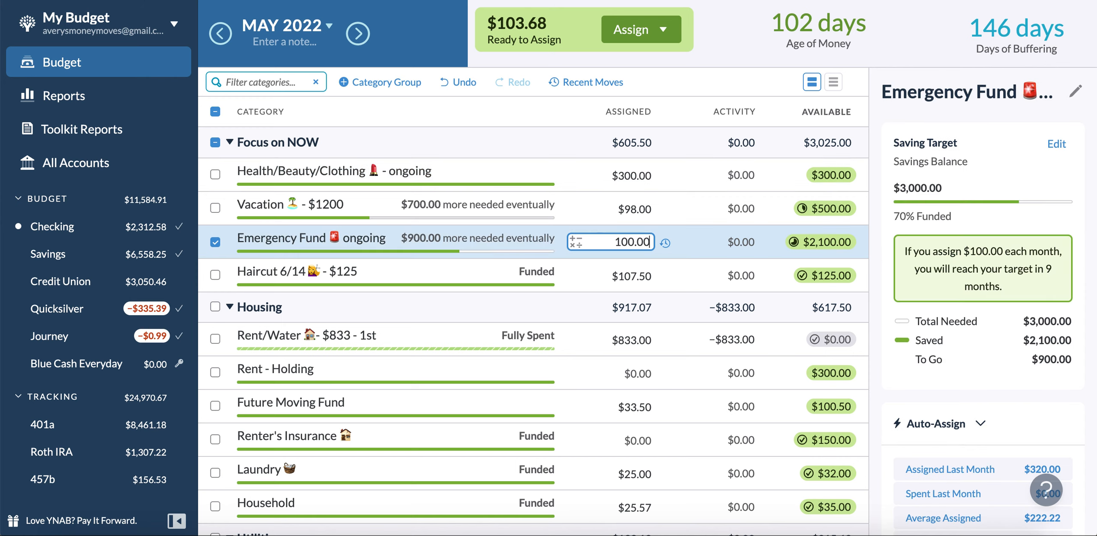
{"action": "type", "text": "+50"}
{"action": "key", "text": "Return"}
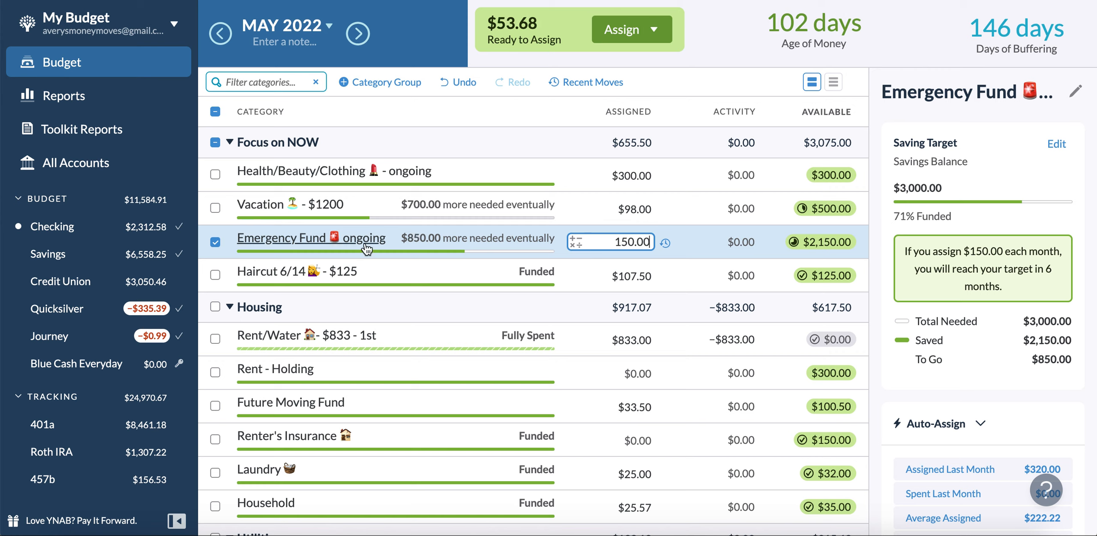
{"action": "left_click", "coordinate": [364, 243]}
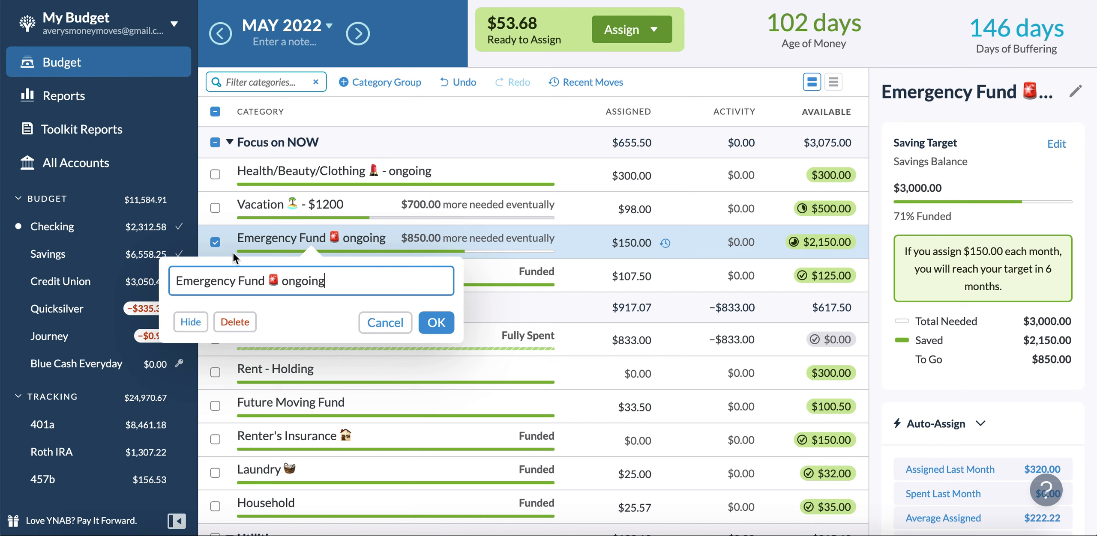
{"action": "left_click", "coordinate": [216, 250]}
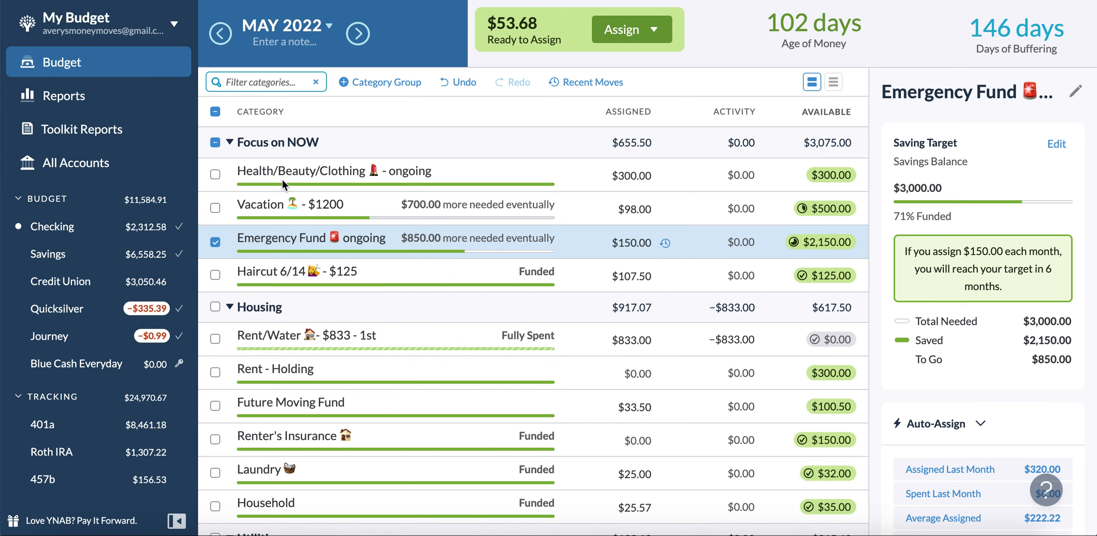
Step: Add $20 to the May assigned amount of the Health/Beauty/Clothing category, making it $320.00
{"action": "scroll", "coordinate": [284, 186], "scroll_direction": "down", "scroll_amount": 2}
{"action": "scroll", "coordinate": [284, 185], "scroll_direction": "up", "scroll_amount": 2}
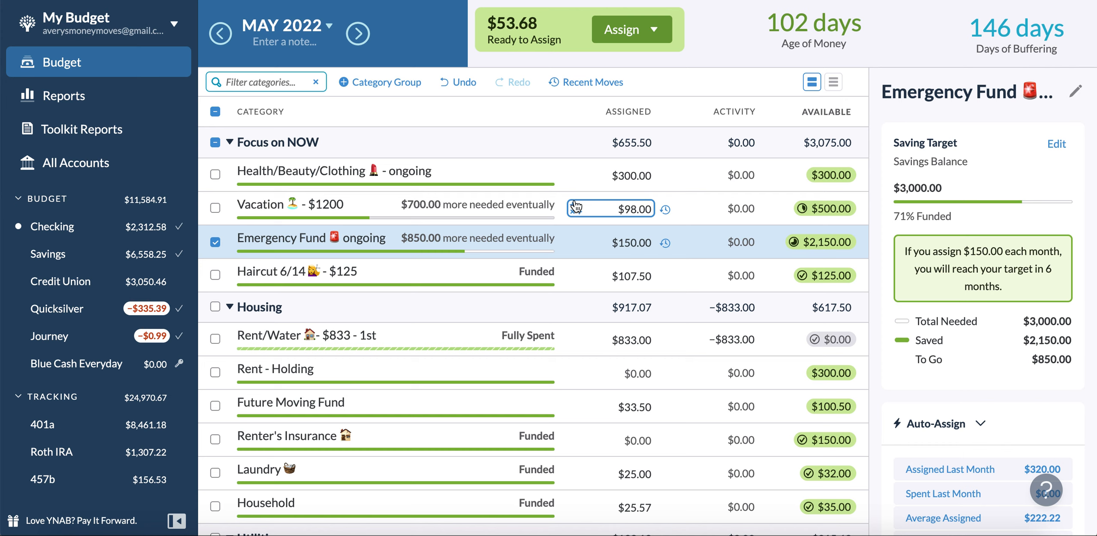
{"action": "scroll", "coordinate": [577, 206], "scroll_direction": "down", "scroll_amount": 5}
{"action": "scroll", "coordinate": [576, 206], "scroll_direction": "up", "scroll_amount": 5}
{"action": "left_click", "coordinate": [630, 174]}
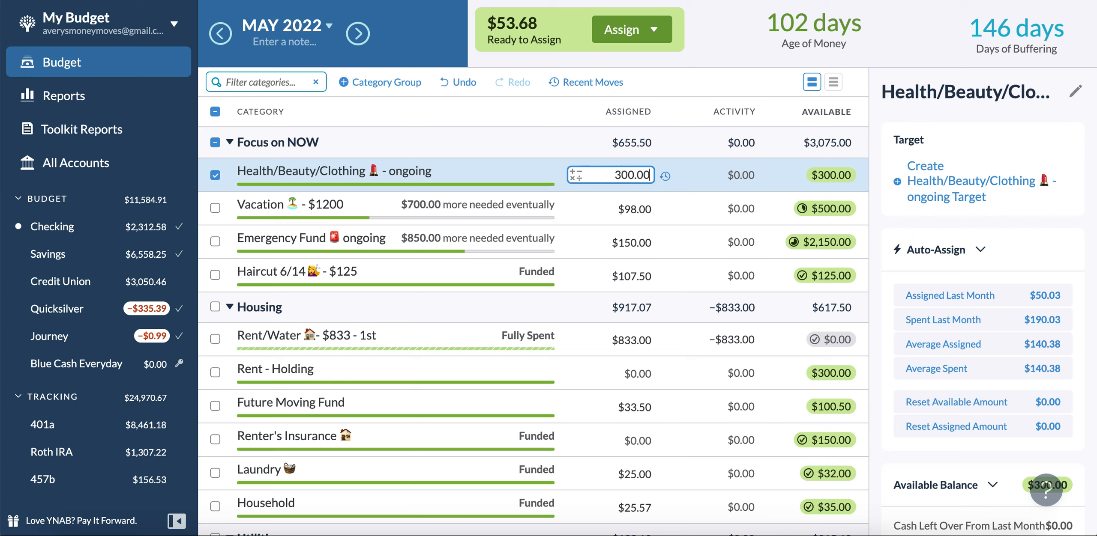
{"action": "type", "text": "+20"}
{"action": "key", "text": "Return"}
Step: Add $20 to the May assigned amount of the 5.05% student loan category, making it $120.00
{"action": "scroll", "coordinate": [455, 223], "scroll_direction": "down", "scroll_amount": 10}
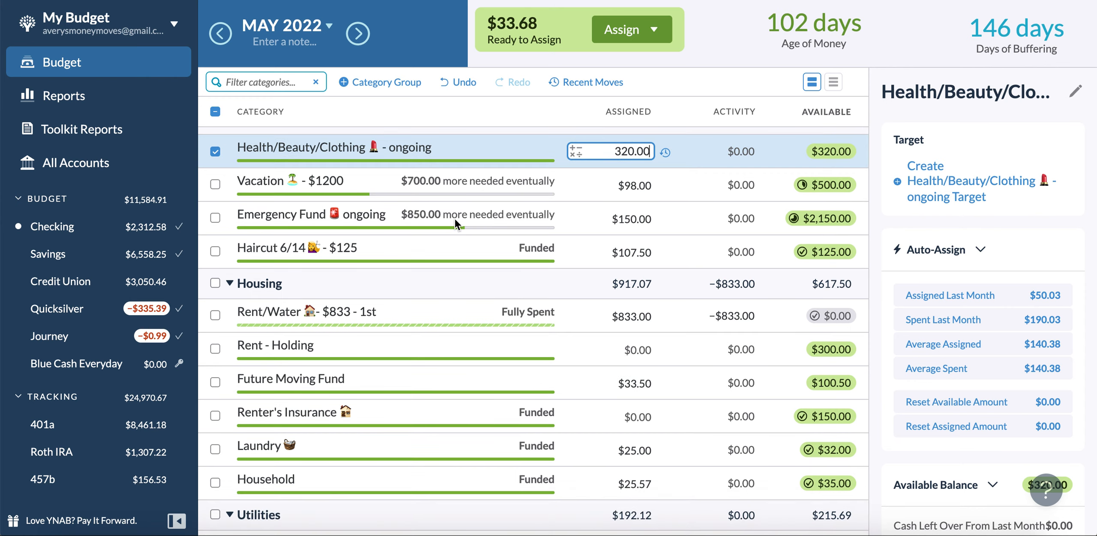
{"action": "scroll", "coordinate": [454, 219], "scroll_direction": "down", "scroll_amount": 10}
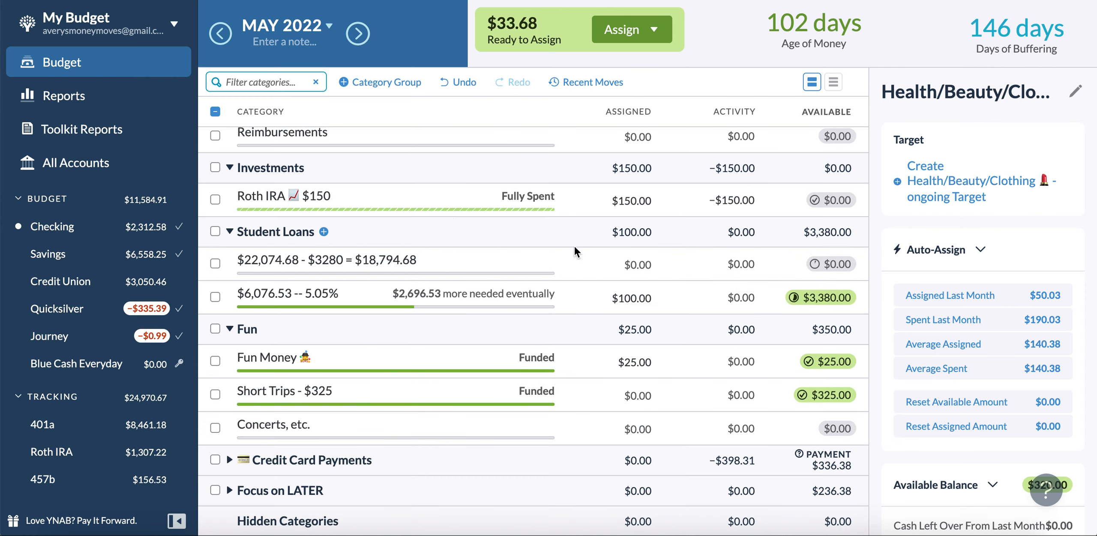
{"action": "left_click", "coordinate": [631, 299]}
{"action": "key", "text": "Right"}
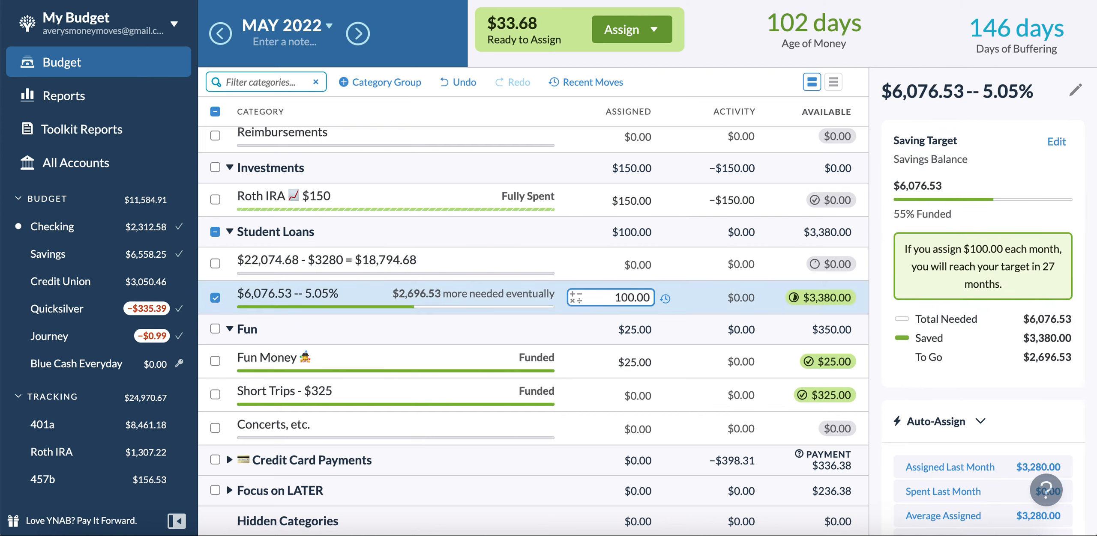
{"action": "type", "text": "+2"}
{"action": "type", "text": "0"}
{"action": "key", "text": "Return"}
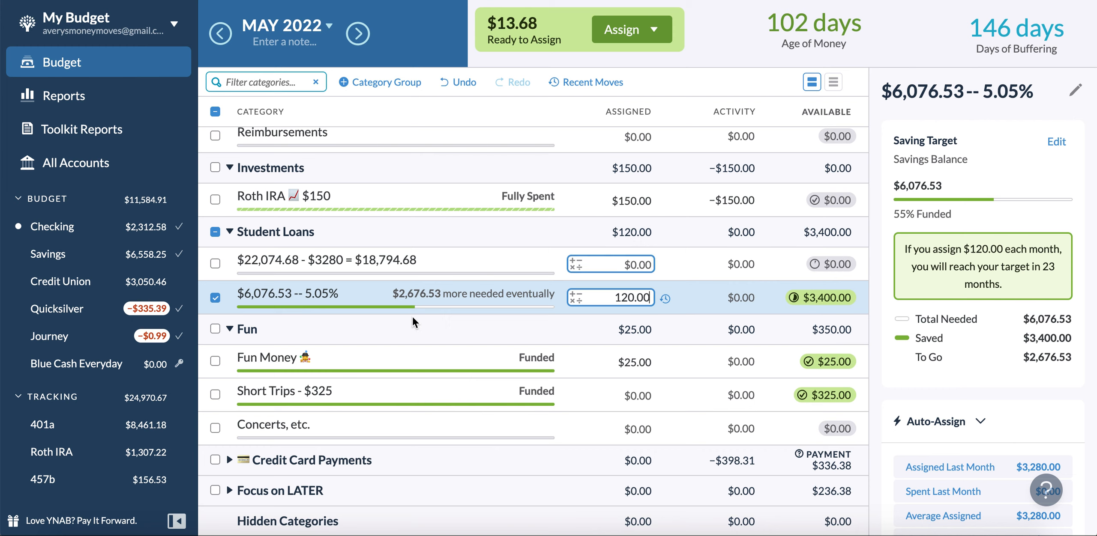
{"action": "key", "text": "Return"}
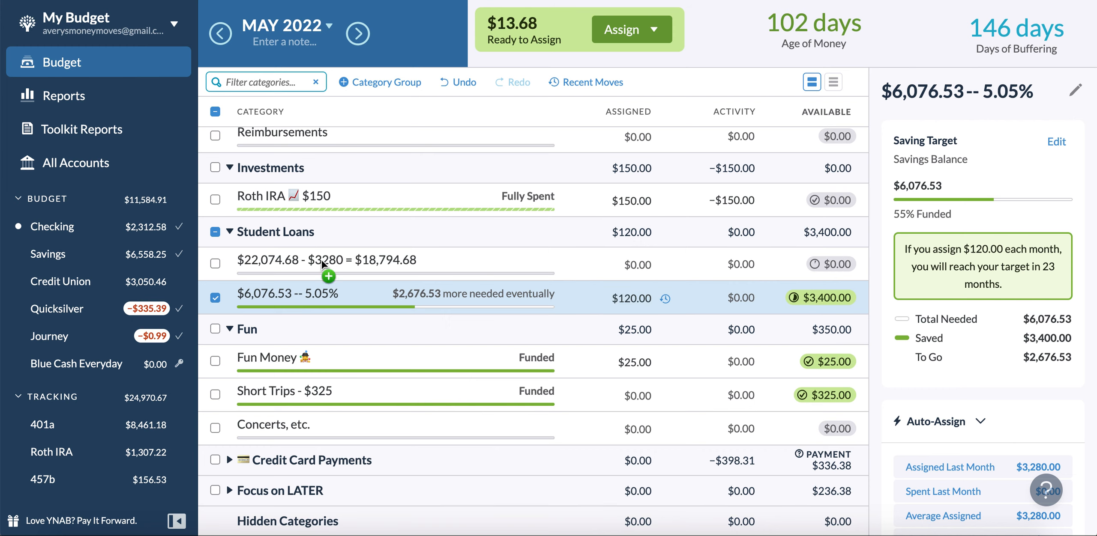
{"action": "scroll", "coordinate": [233, 266], "scroll_direction": "up", "scroll_amount": 3}
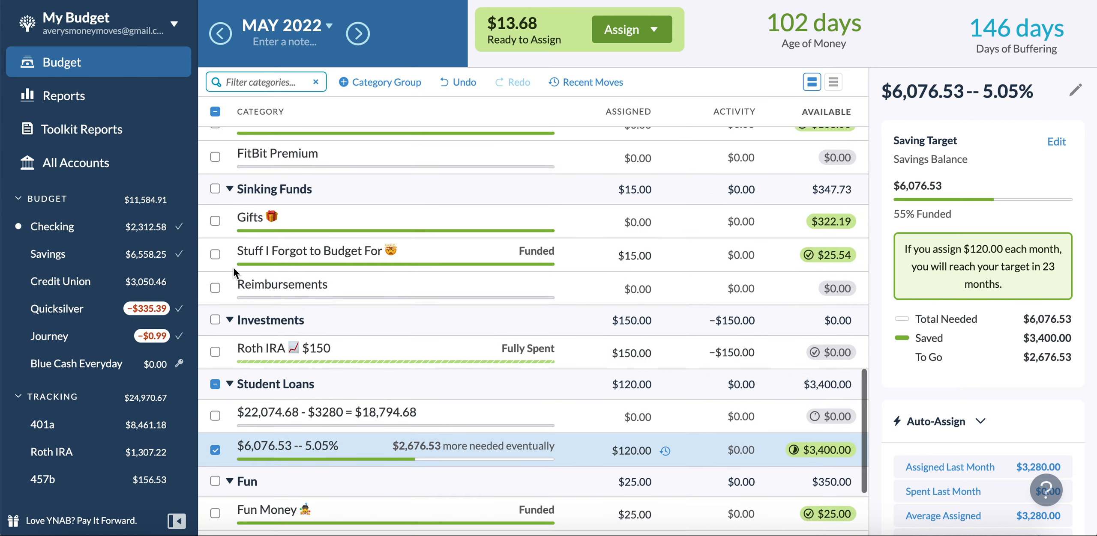
{"action": "scroll", "coordinate": [234, 269], "scroll_direction": "up", "scroll_amount": 10}
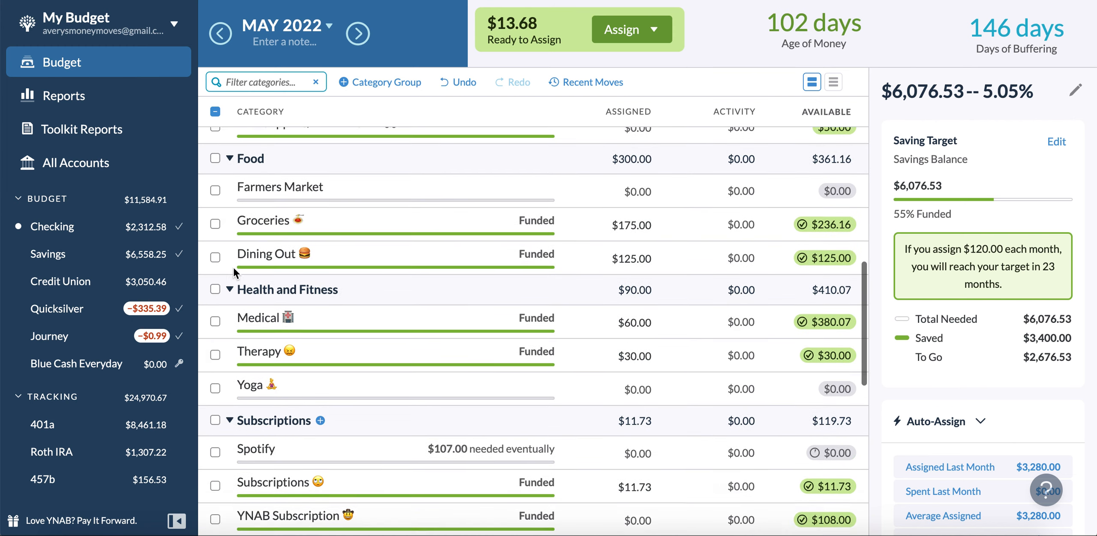
{"action": "left_click", "coordinate": [634, 321]}
{"action": "left_click", "coordinate": [637, 287]}
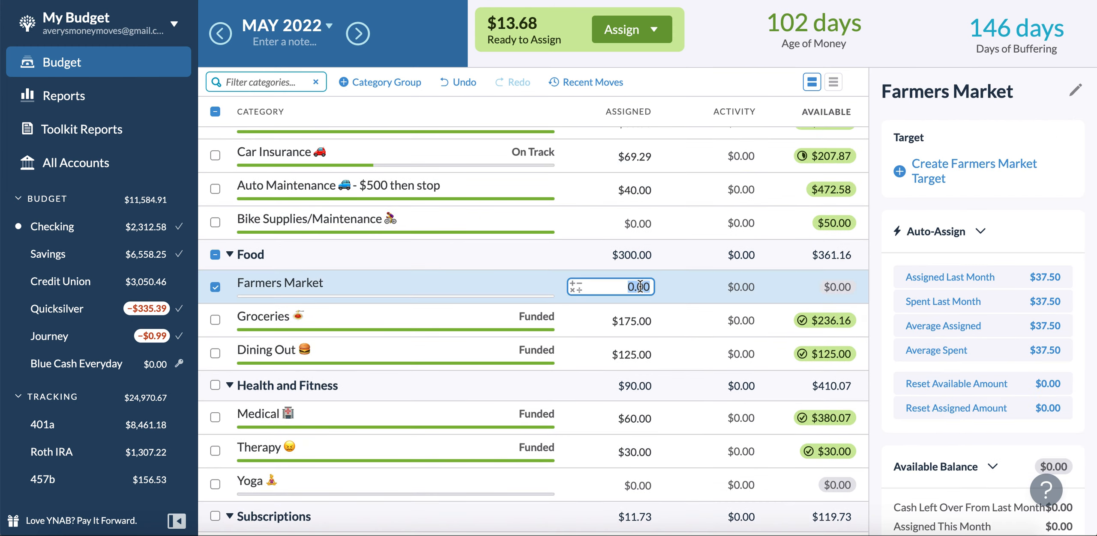
Step: Add $13.68 to the May assigned amount of the Fun Money category, making it $38.68, and clear the category selection
{"action": "scroll", "coordinate": [639, 295], "scroll_direction": "down", "scroll_amount": 10}
{"action": "left_click", "coordinate": [630, 362]}
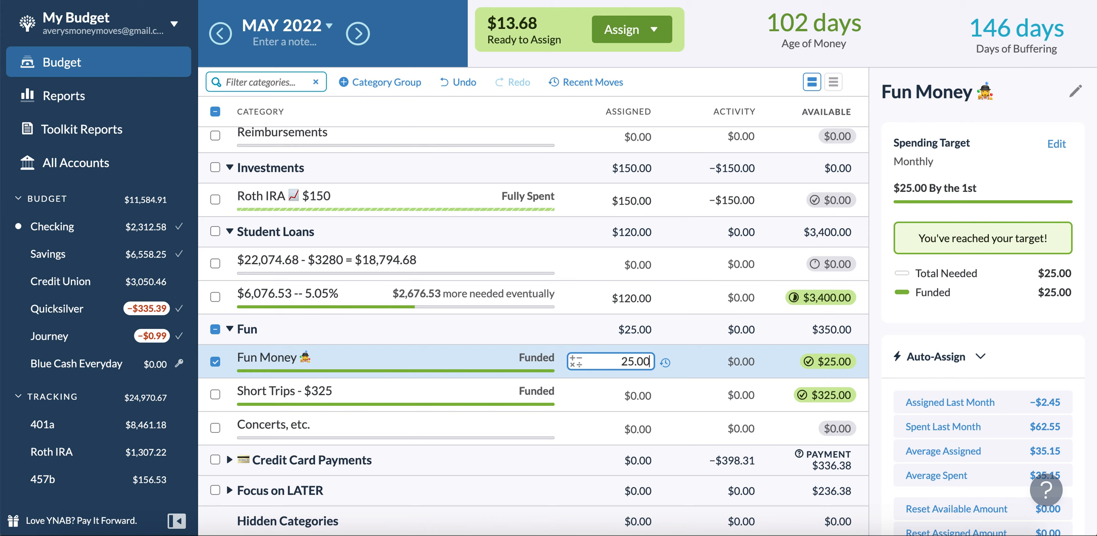
{"action": "type", "text": "+13.68"}
{"action": "key", "text": "Return"}
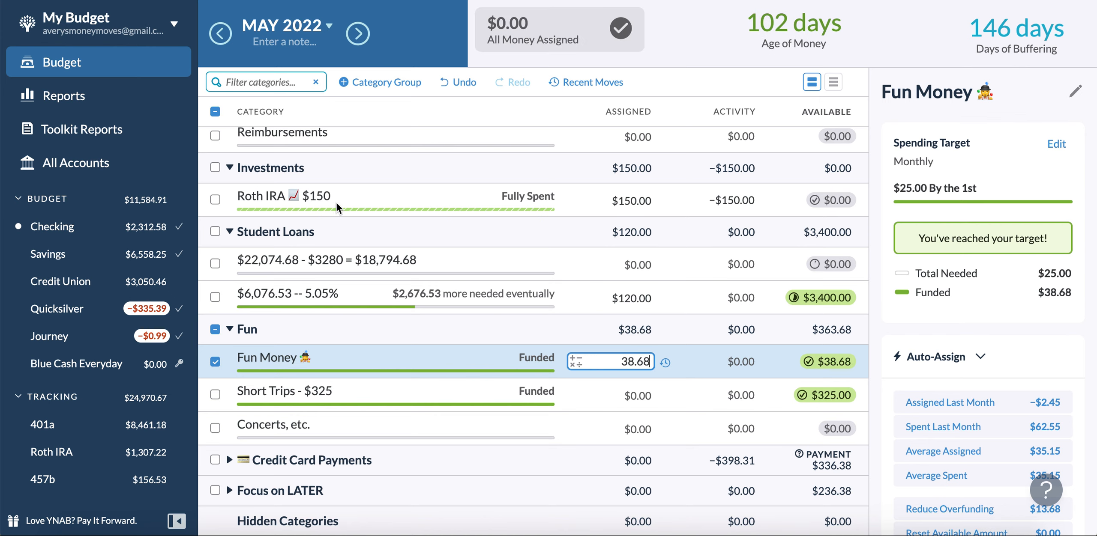
{"action": "left_click", "coordinate": [215, 112]}
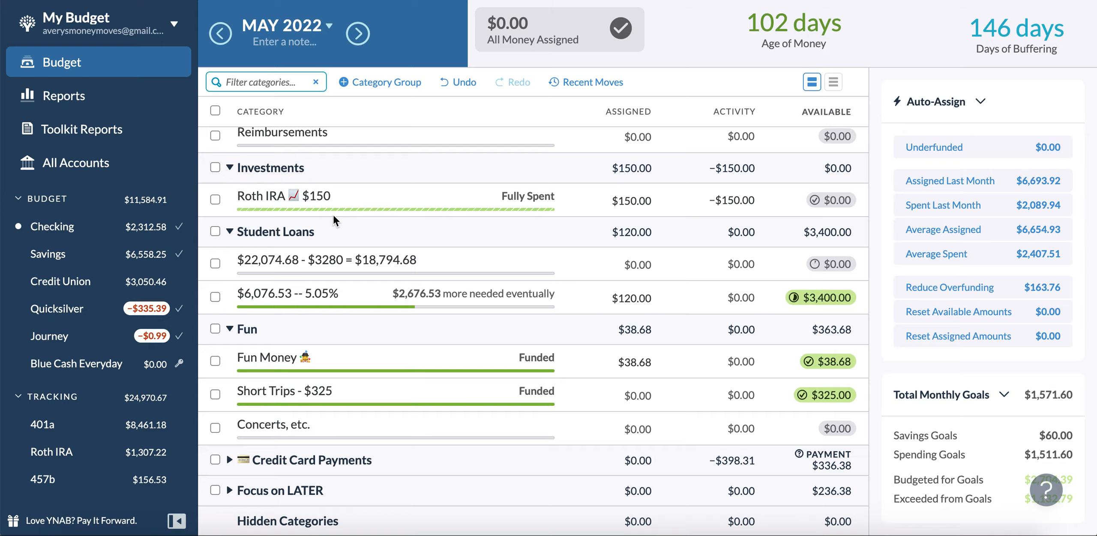
{"action": "scroll", "coordinate": [334, 218], "scroll_direction": "up", "scroll_amount": 15}
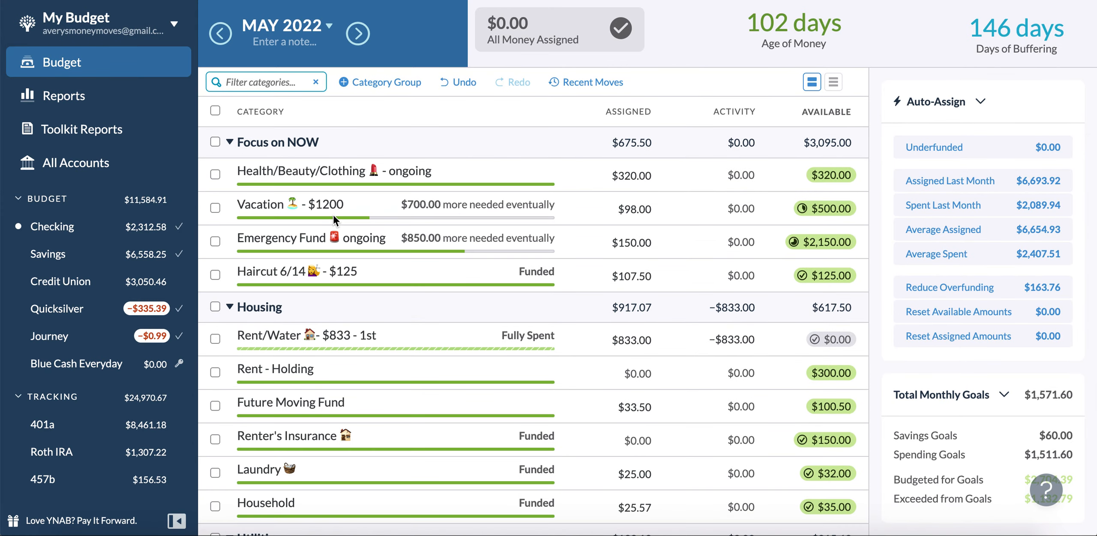